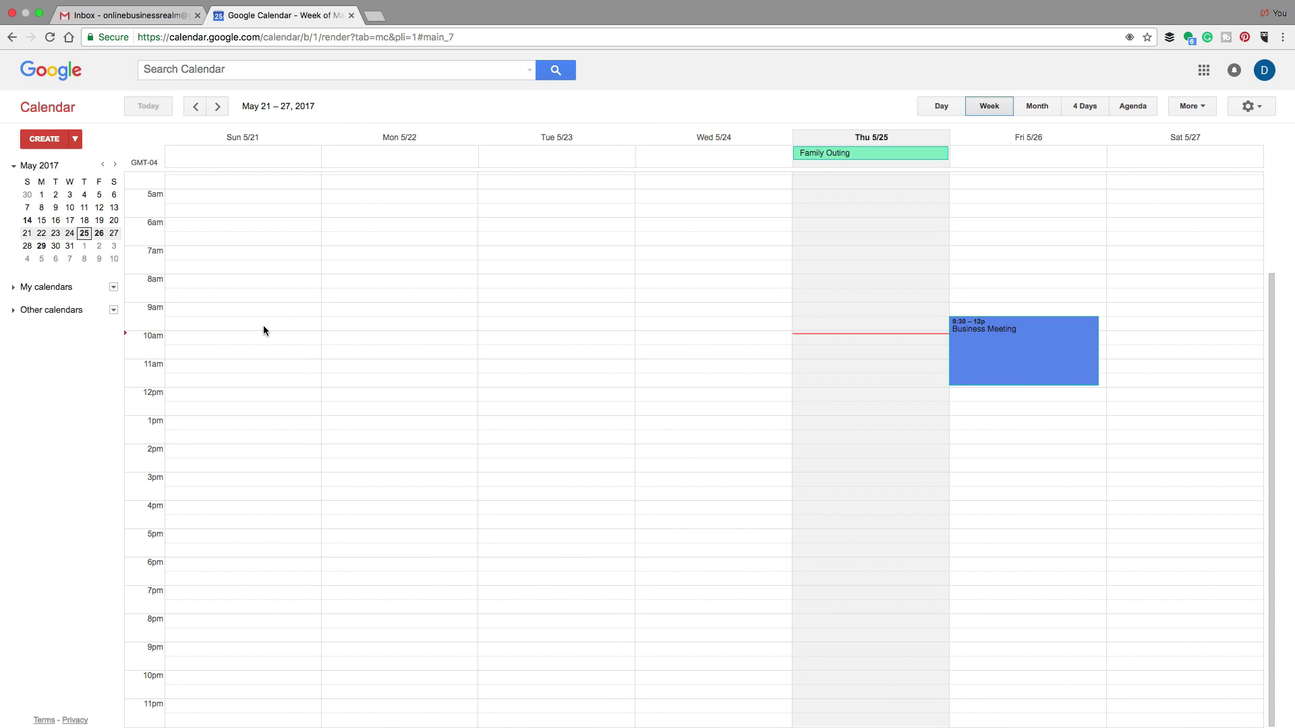
# Switch from Google Calendar to the Gmail inbox tab
pyautogui.click(145, 15)
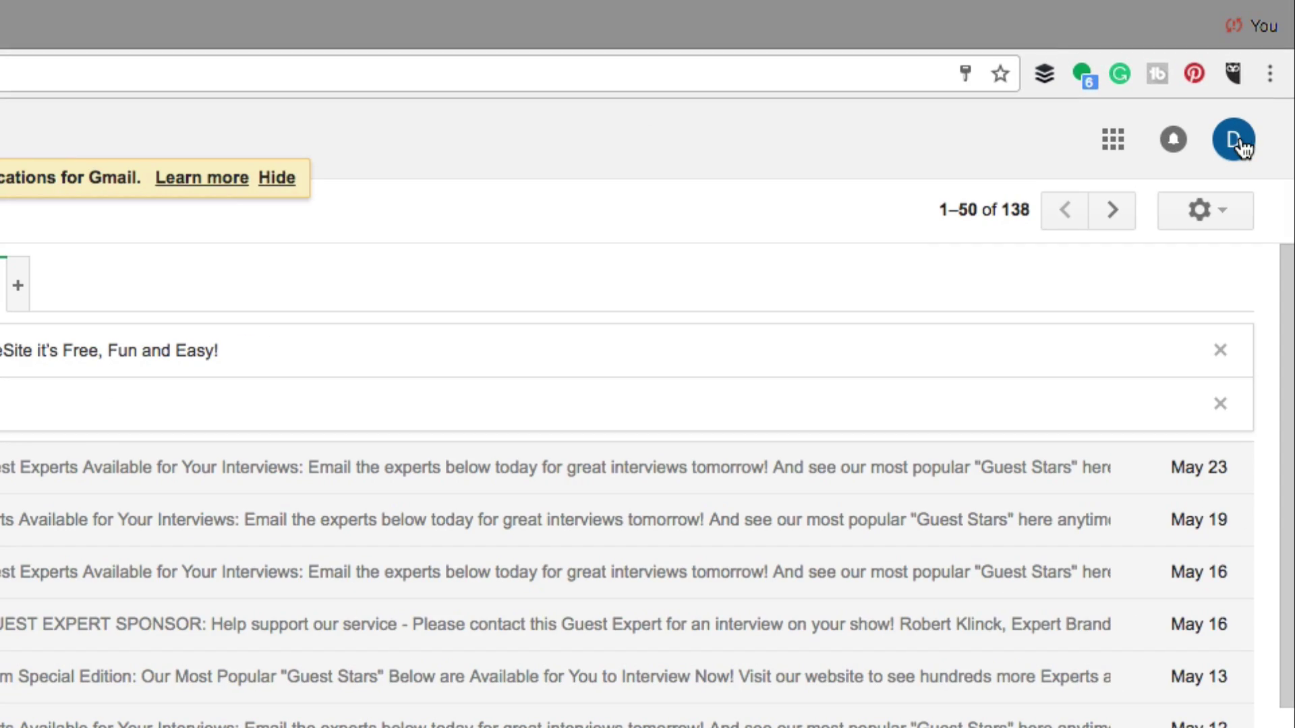
# Check the signed-in account, then launch Google Calendar in a new tab from Gmail's apps grid
pyautogui.click(1238, 143)
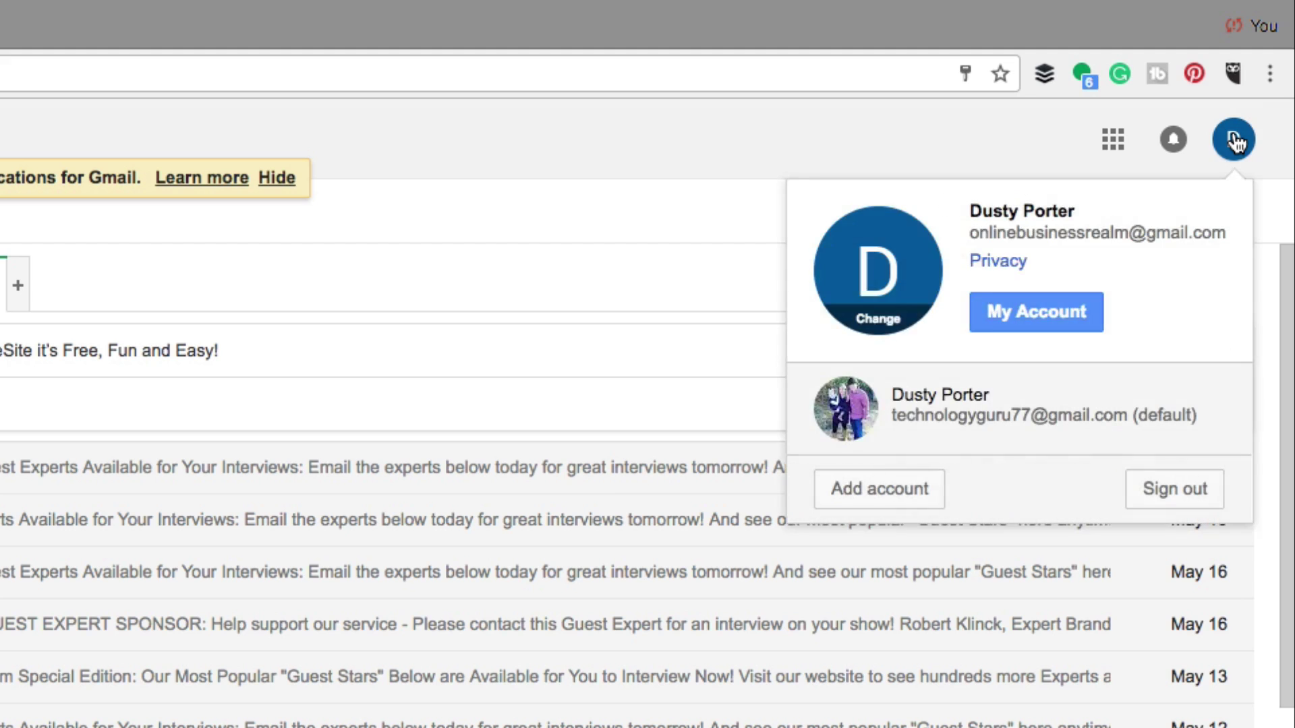
pyautogui.click(919, 143)
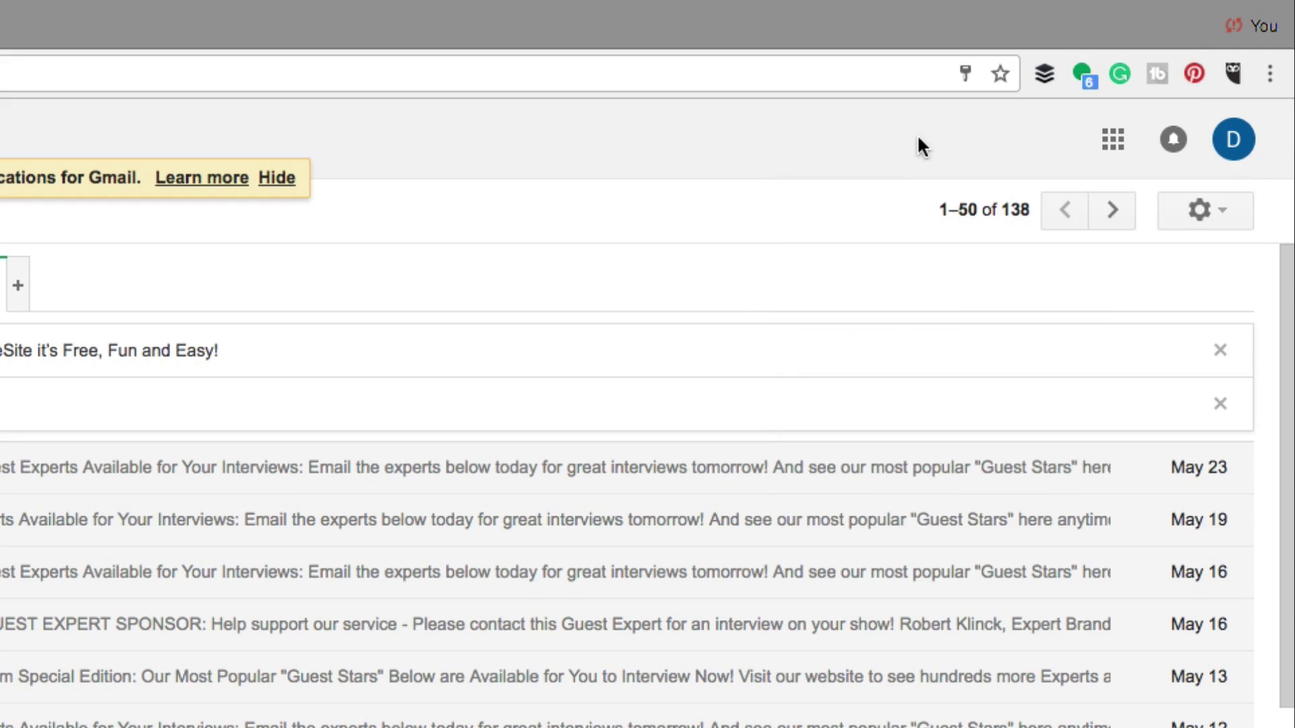
pyautogui.click(1115, 140)
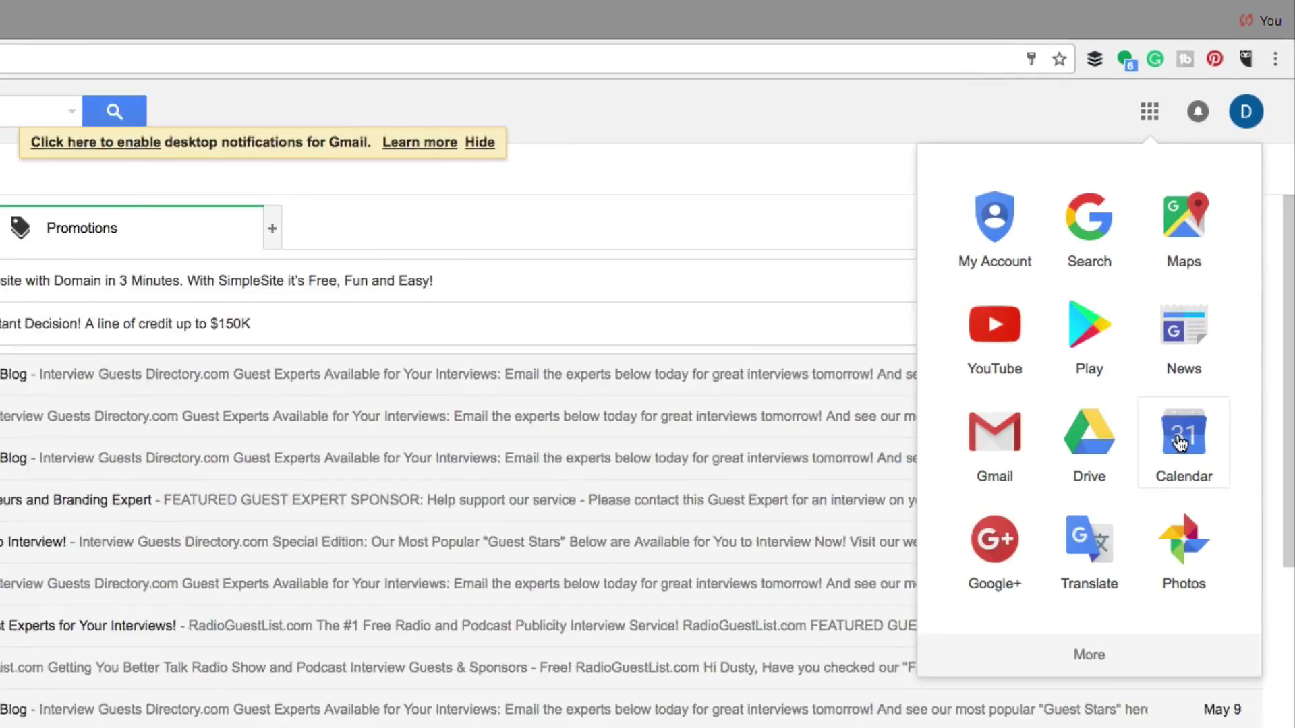
pyautogui.click(1155, 549)
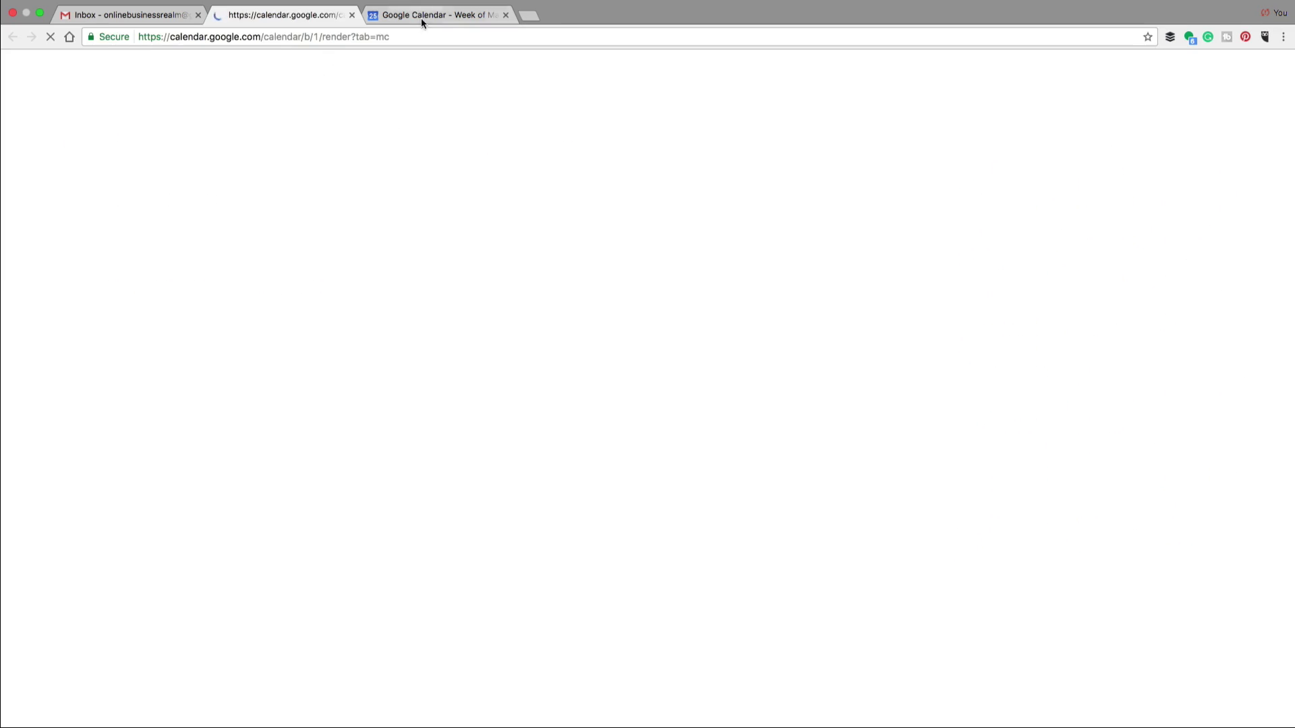
# Close the duplicate calendar tab and display the May 2017 month view
pyautogui.middleClick(419, 13)
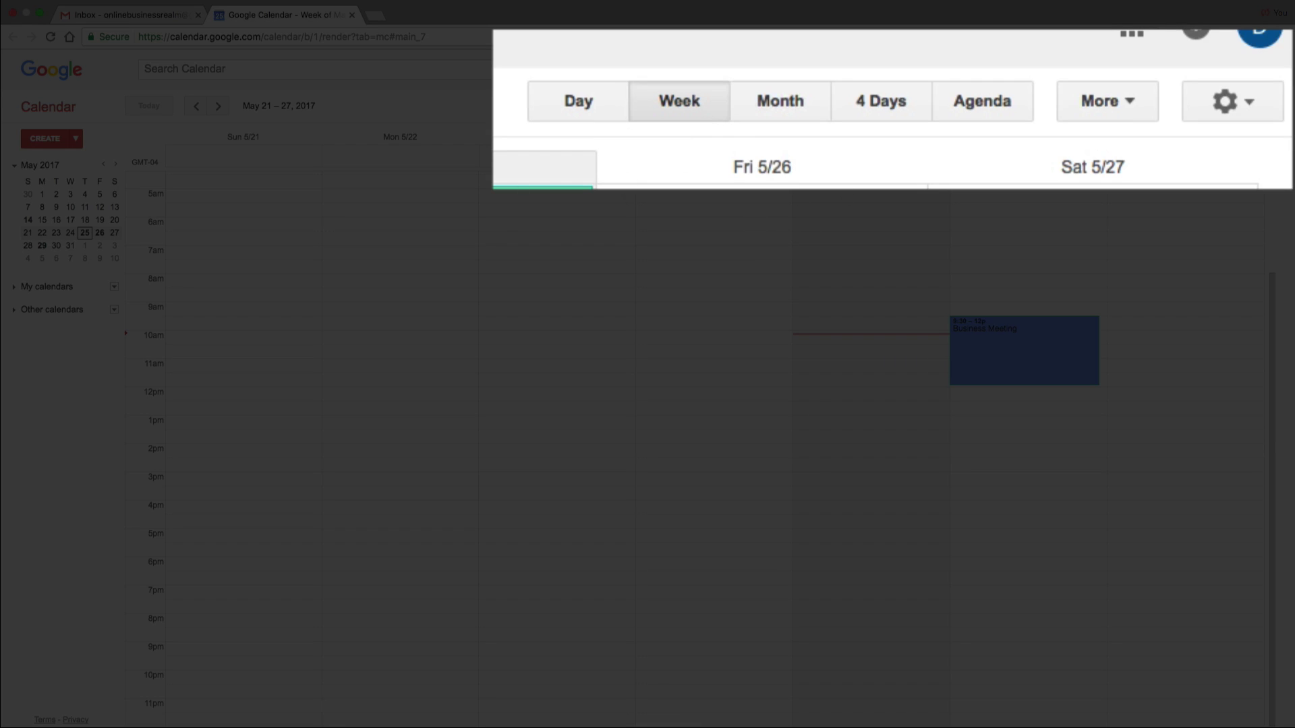
pyautogui.click(581, 105)
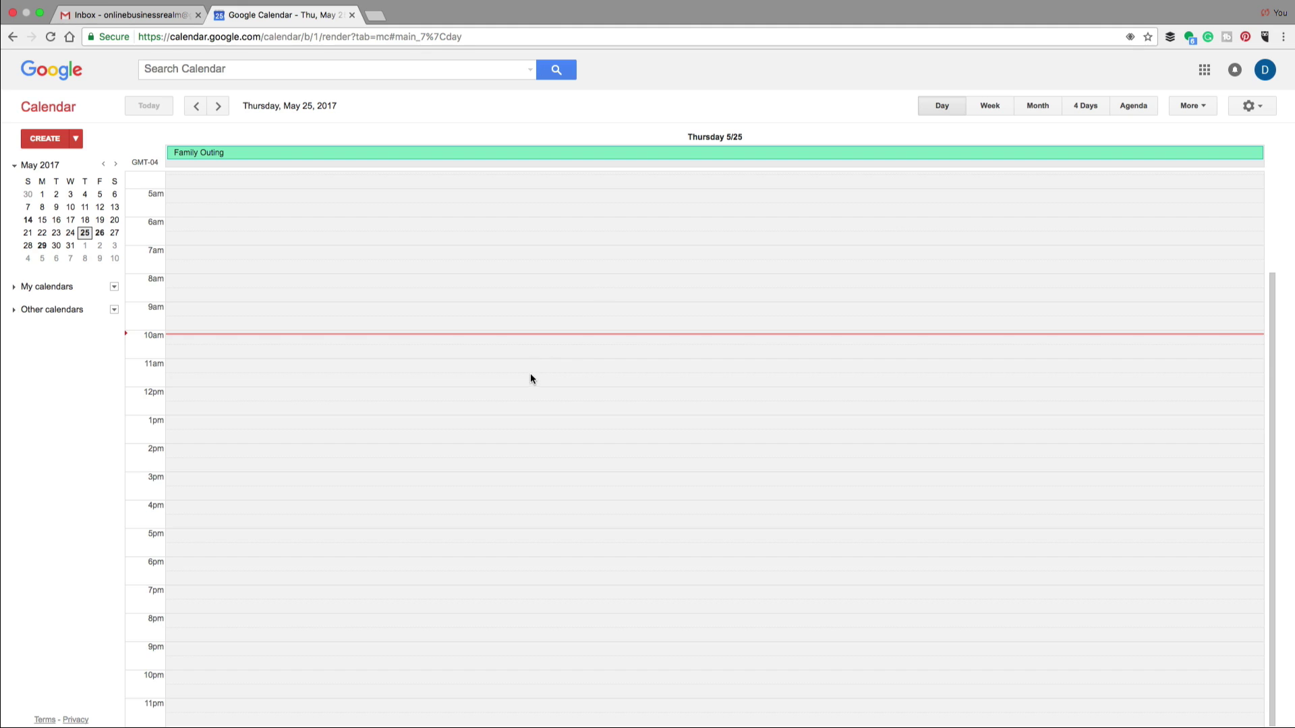
pyautogui.click(1041, 111)
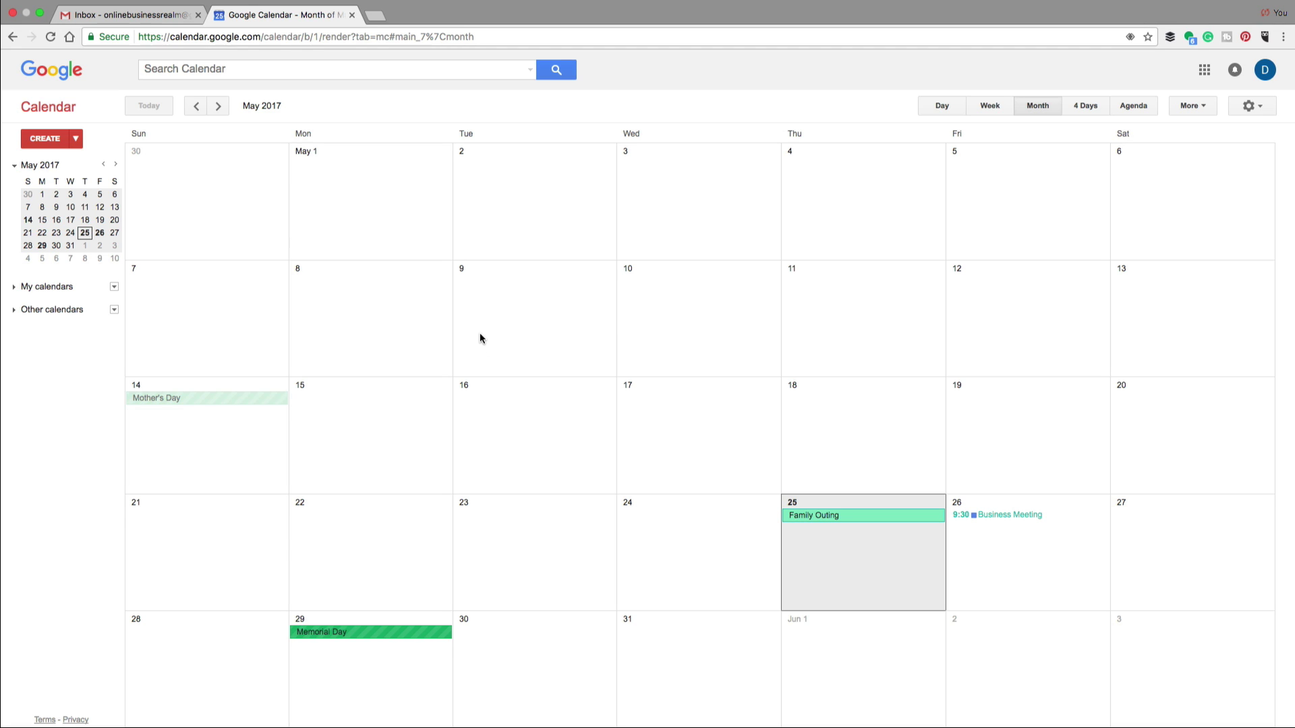
pyautogui.click(219, 106)
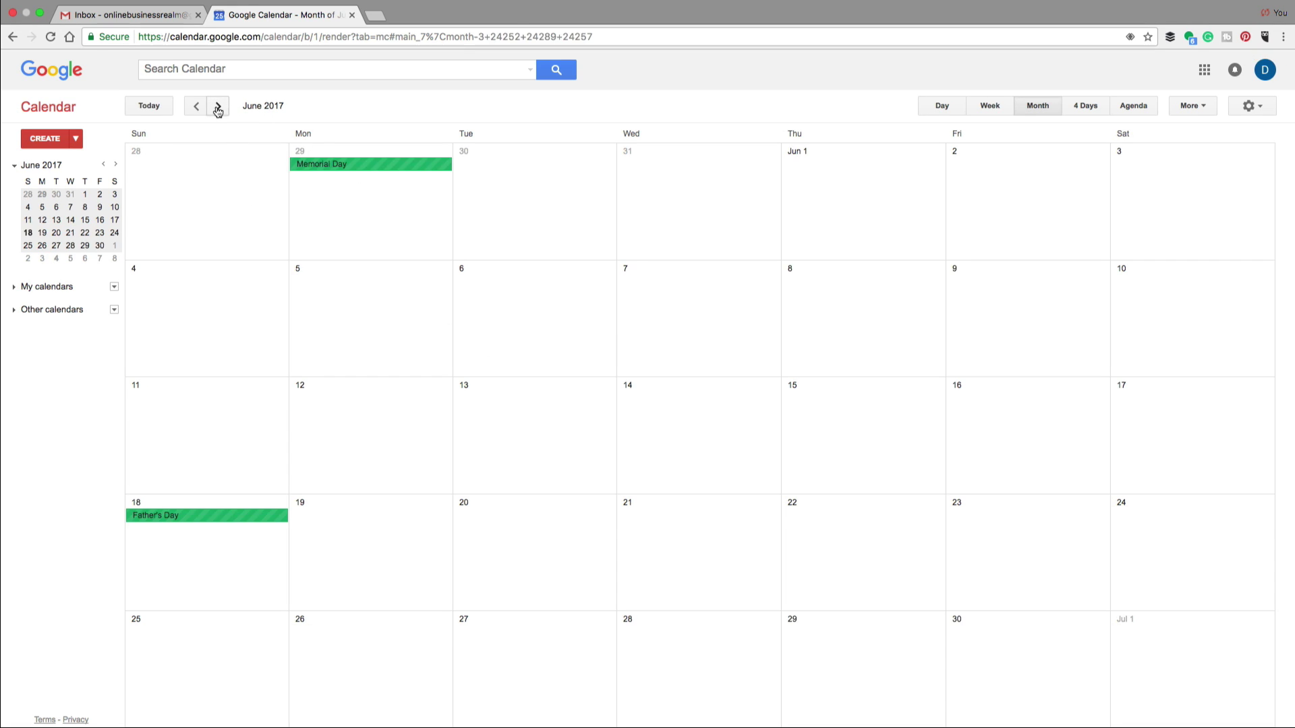
pyautogui.click(197, 106)
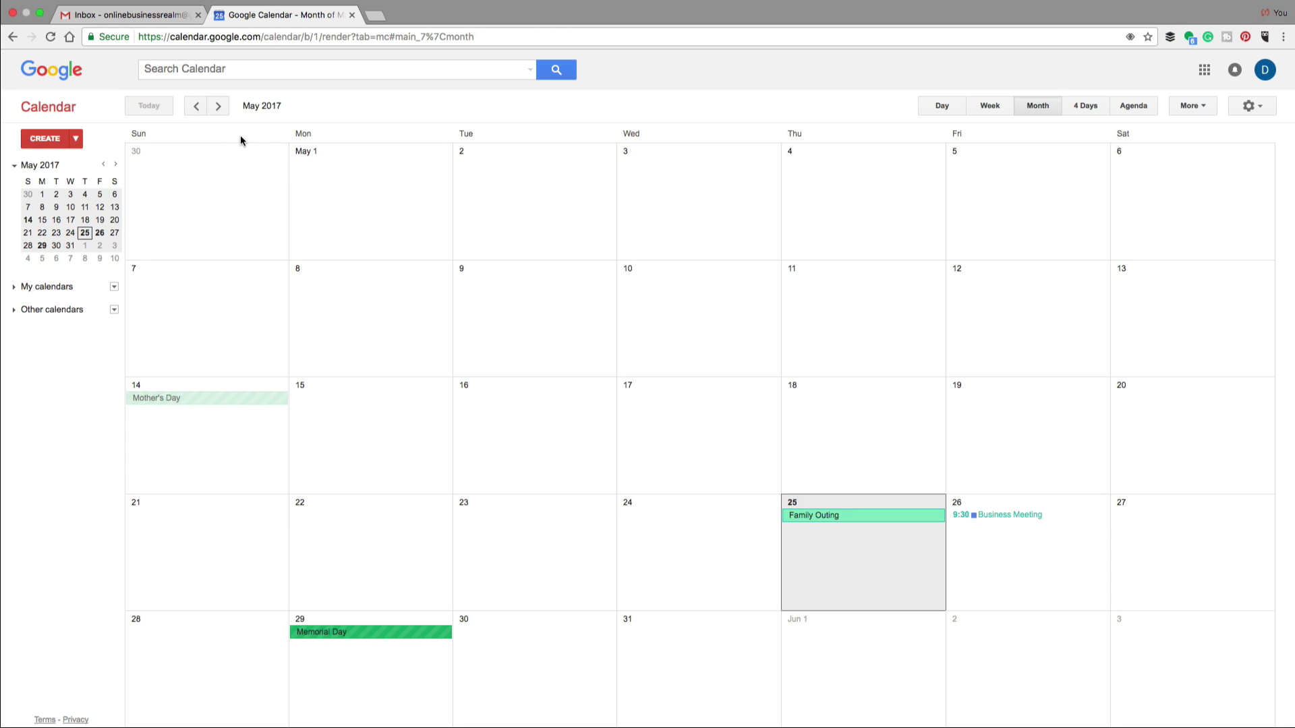
# Try the 4 Days and Agenda views, then return to the May 21–27 week
pyautogui.click(1085, 106)
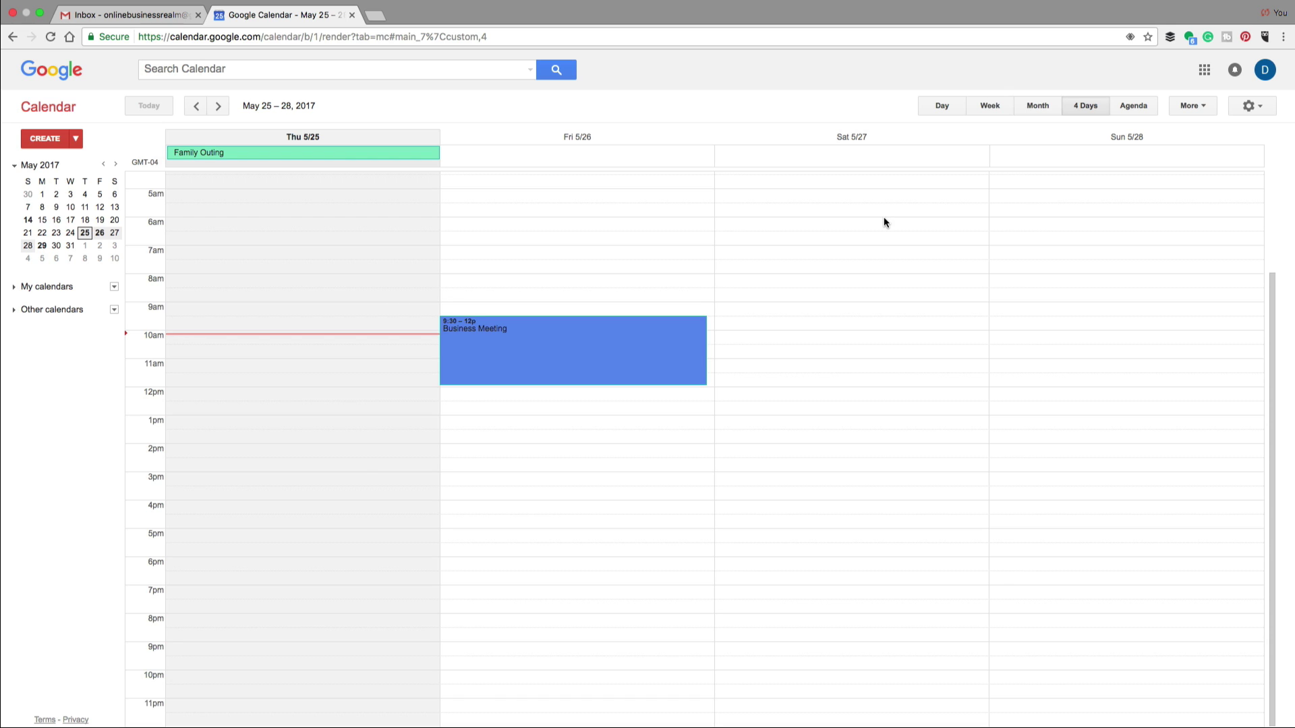
pyautogui.click(1131, 109)
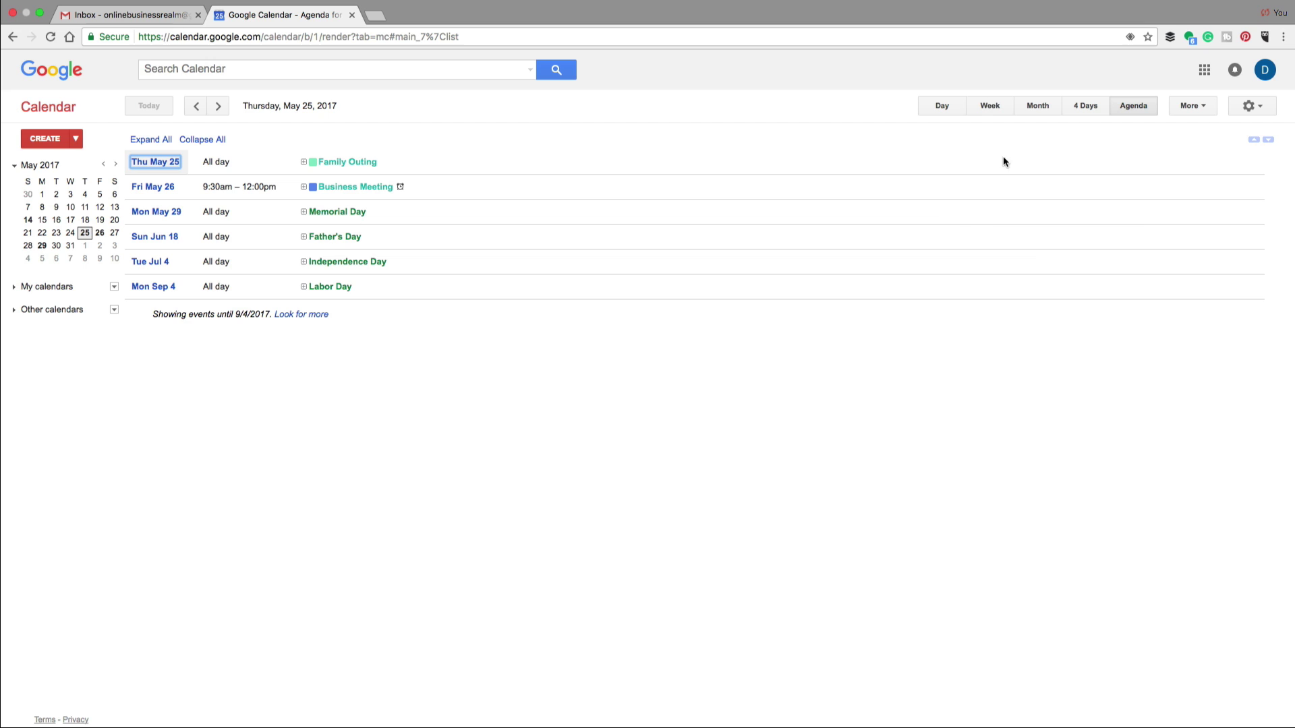
pyautogui.click(988, 108)
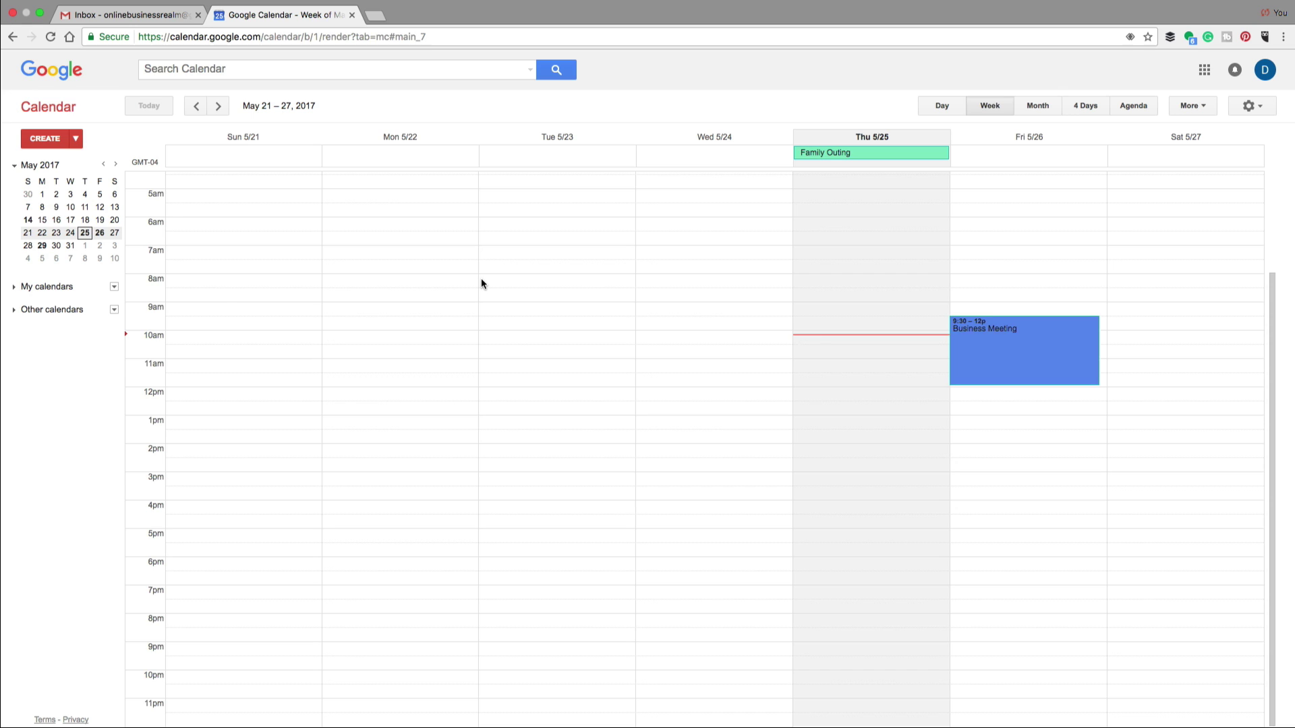
# Advance to the May 28 – Jun 3 week and create an event Monday 5/29 at 10am
pyautogui.click(219, 106)
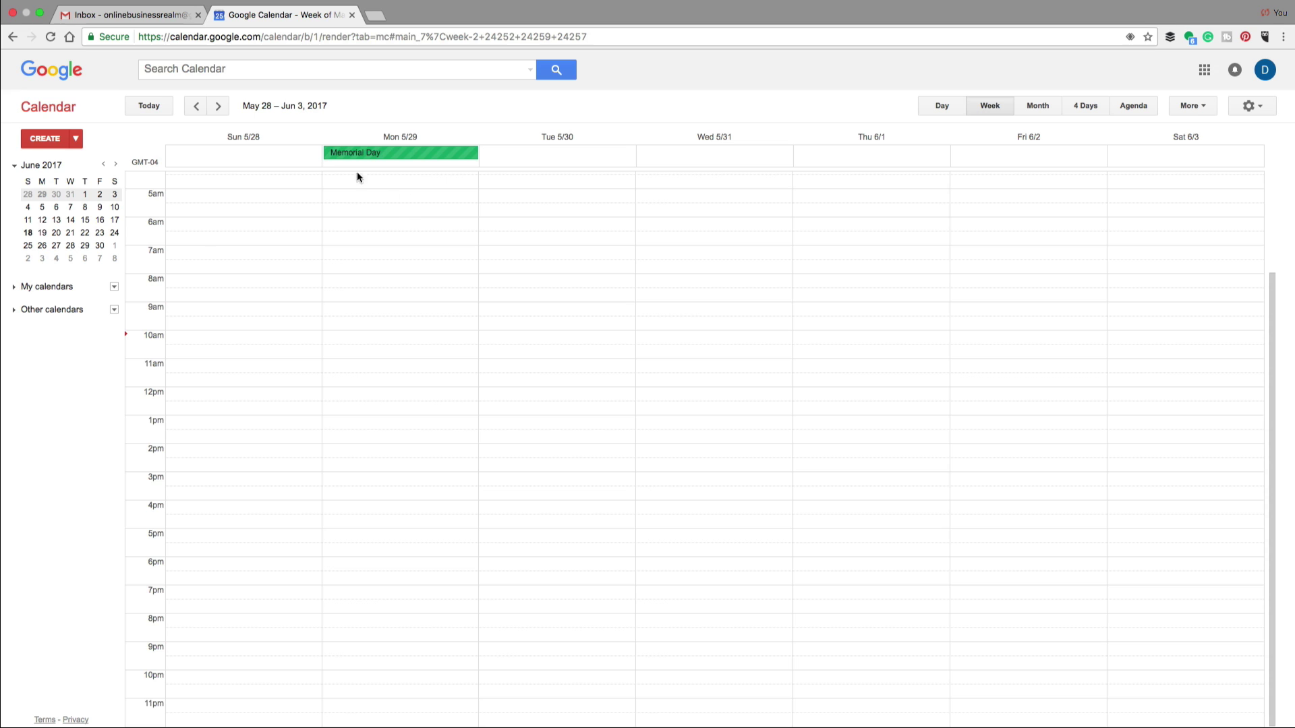
pyautogui.click(338, 339)
# Title the Monday 10–11am event 'Meeting With Bob', toggling All day on and back off
pyautogui.click(337, 337)
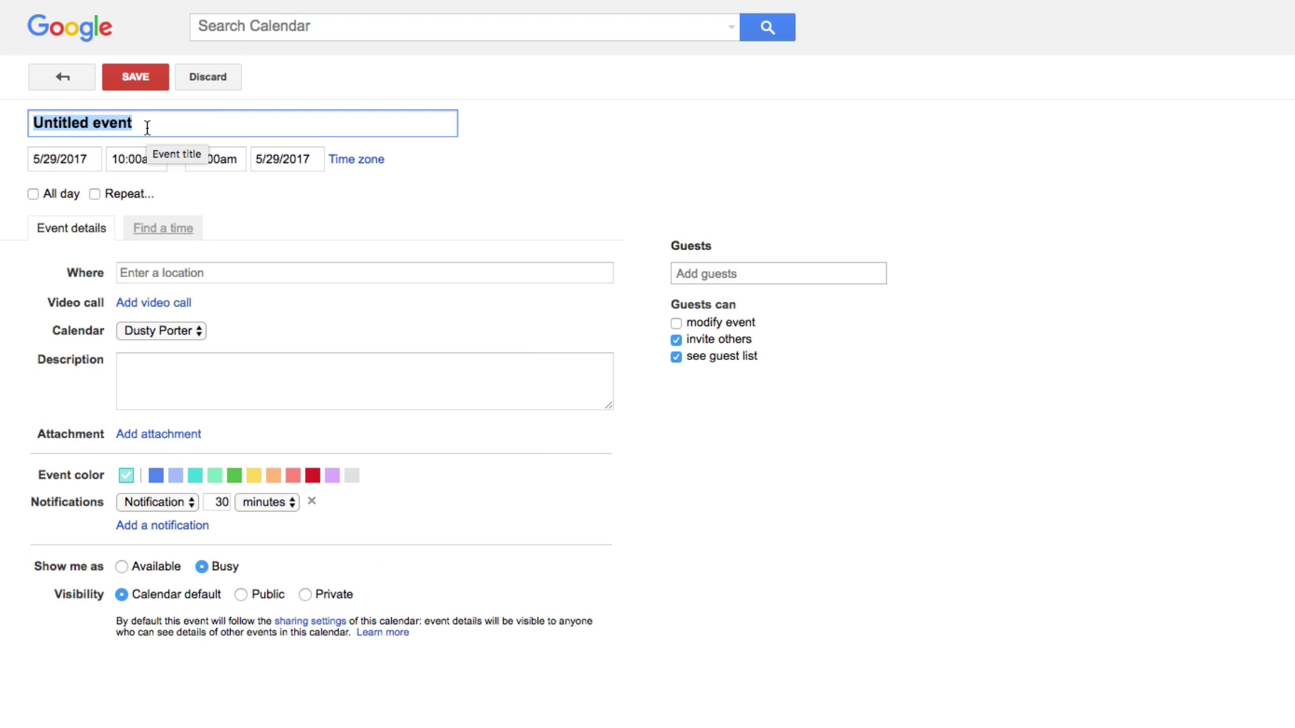
pyautogui.write('Meeting With Bopb')
pyautogui.press('BackSpace')
pyautogui.press('BackSpace')
pyautogui.write('b')
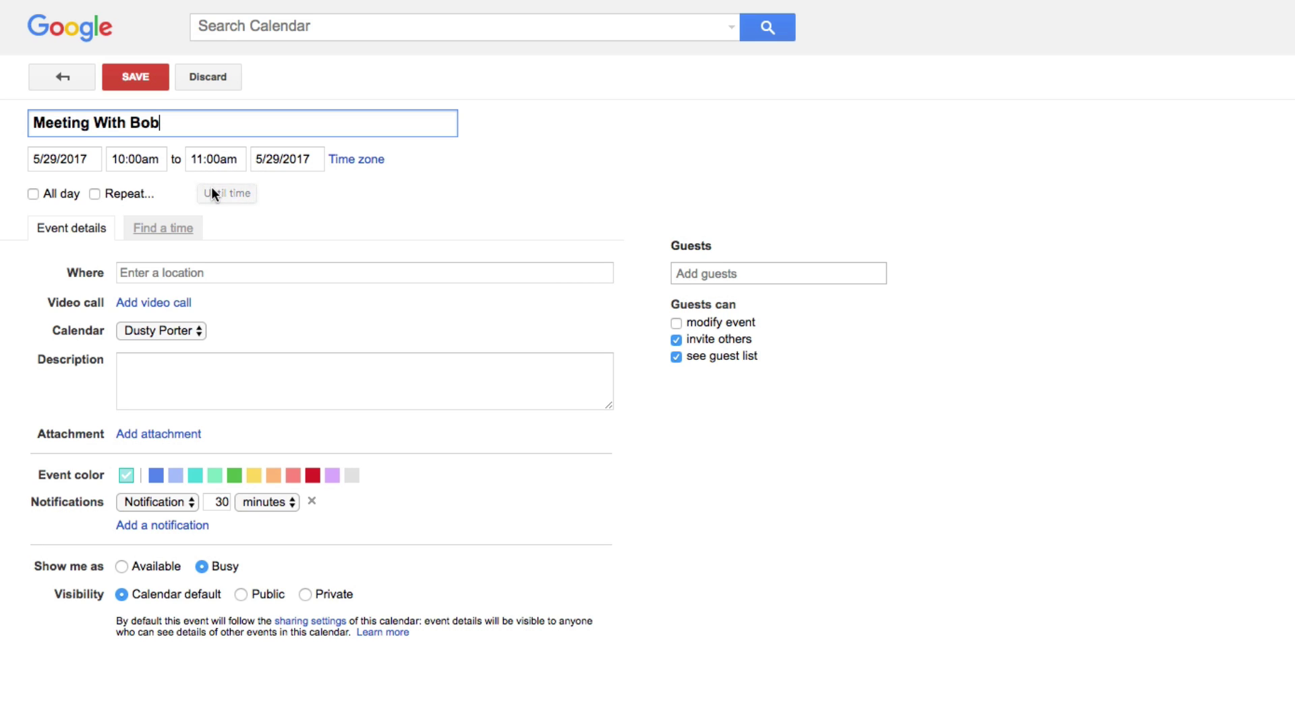
pyautogui.click(32, 194)
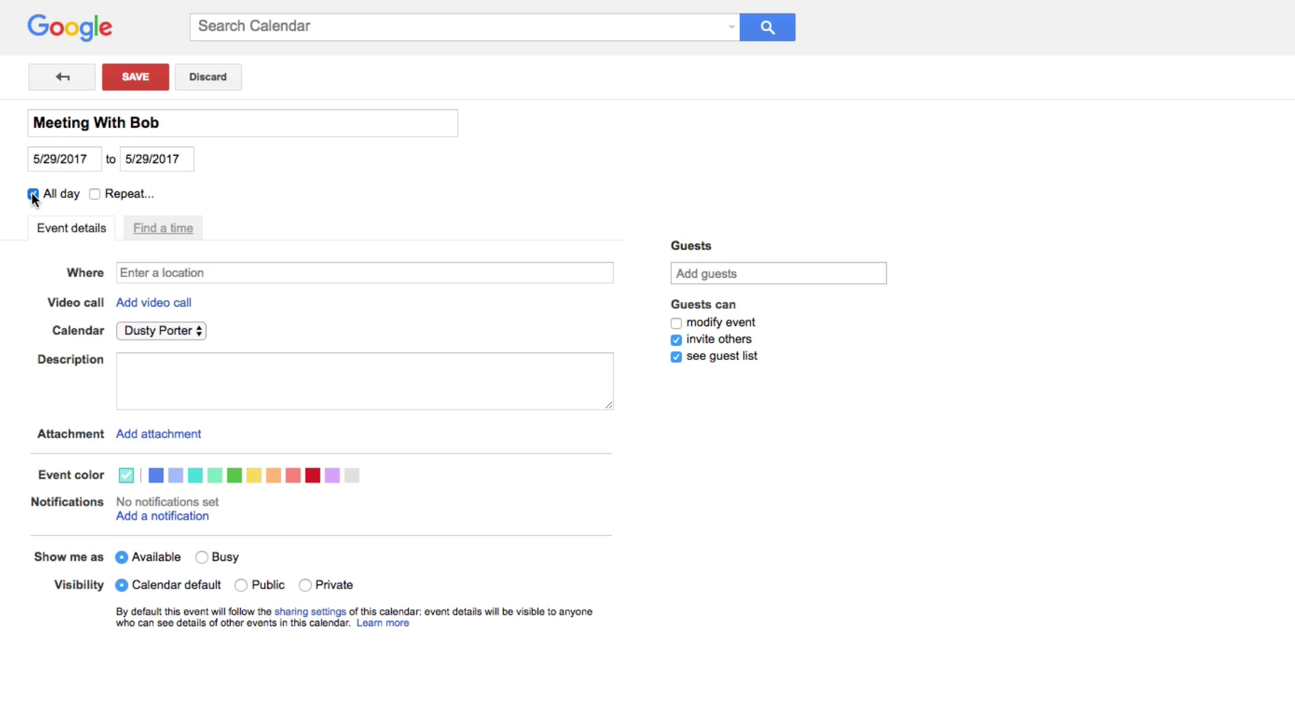
pyautogui.click(32, 194)
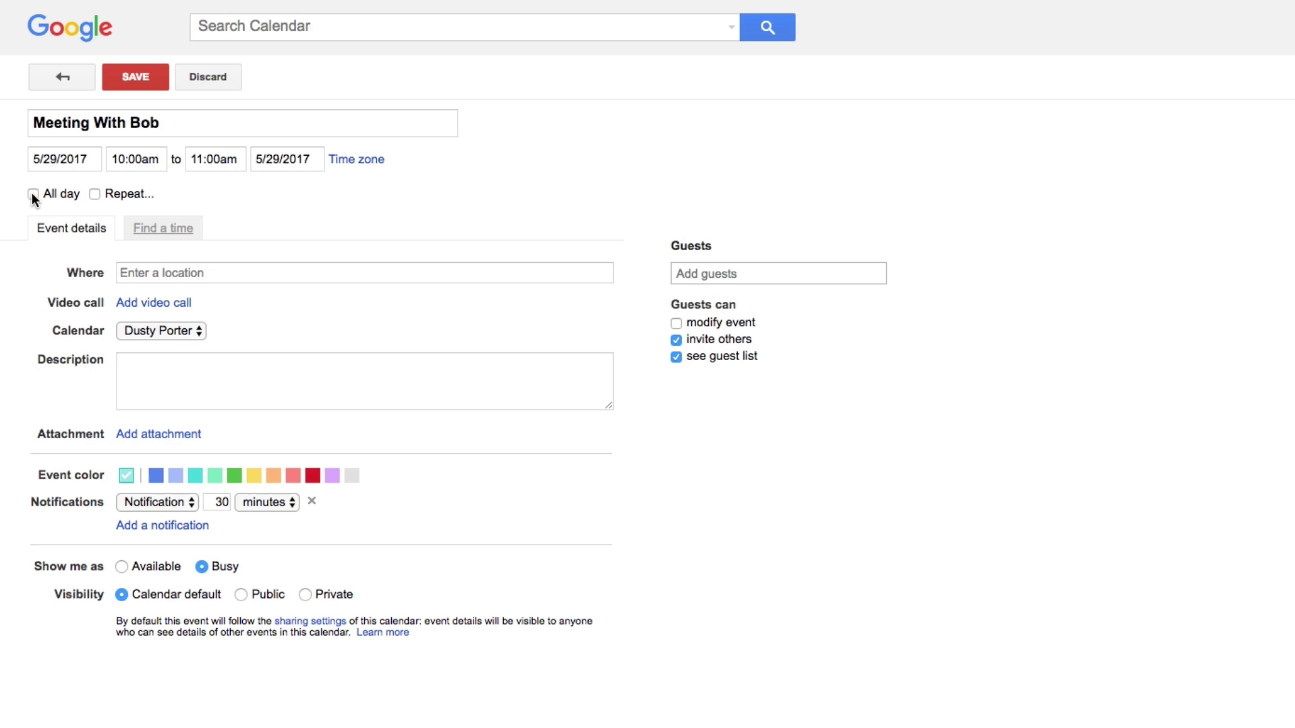
# Set the meeting to repeat weekly on Monday with Ends: Never
pyautogui.click(95, 194)
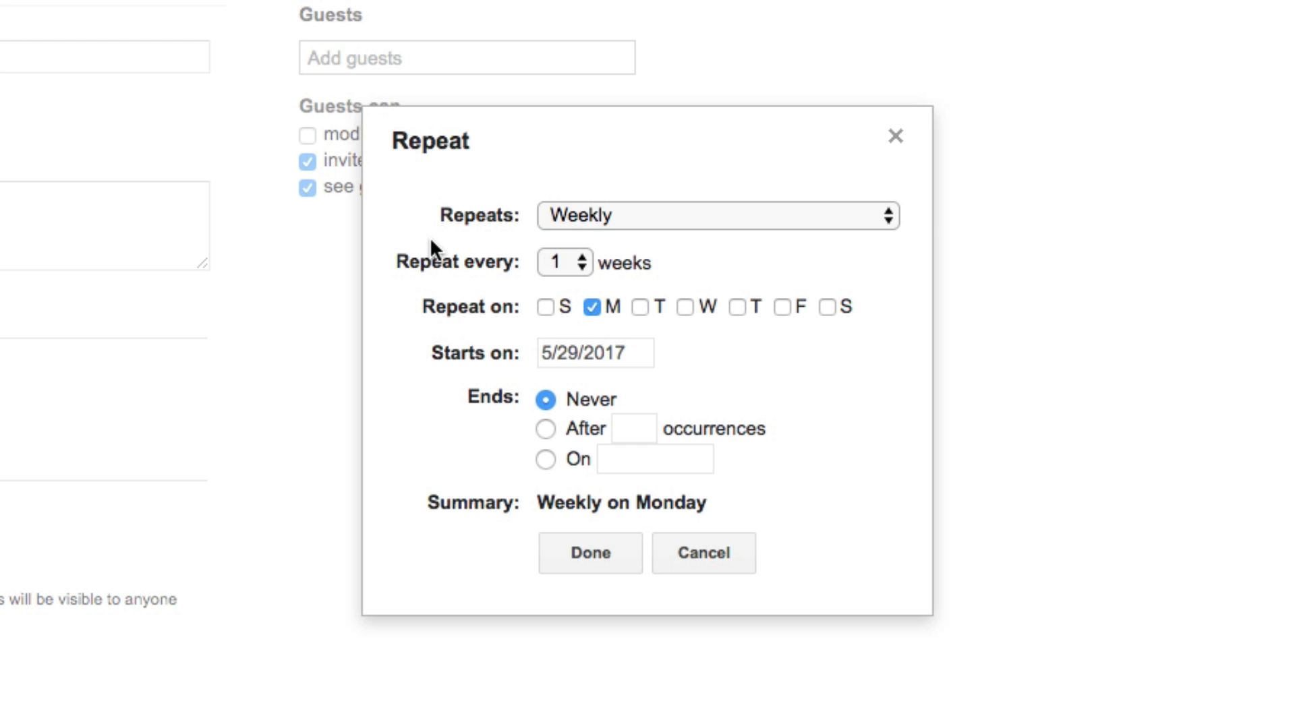
pyautogui.click(647, 224)
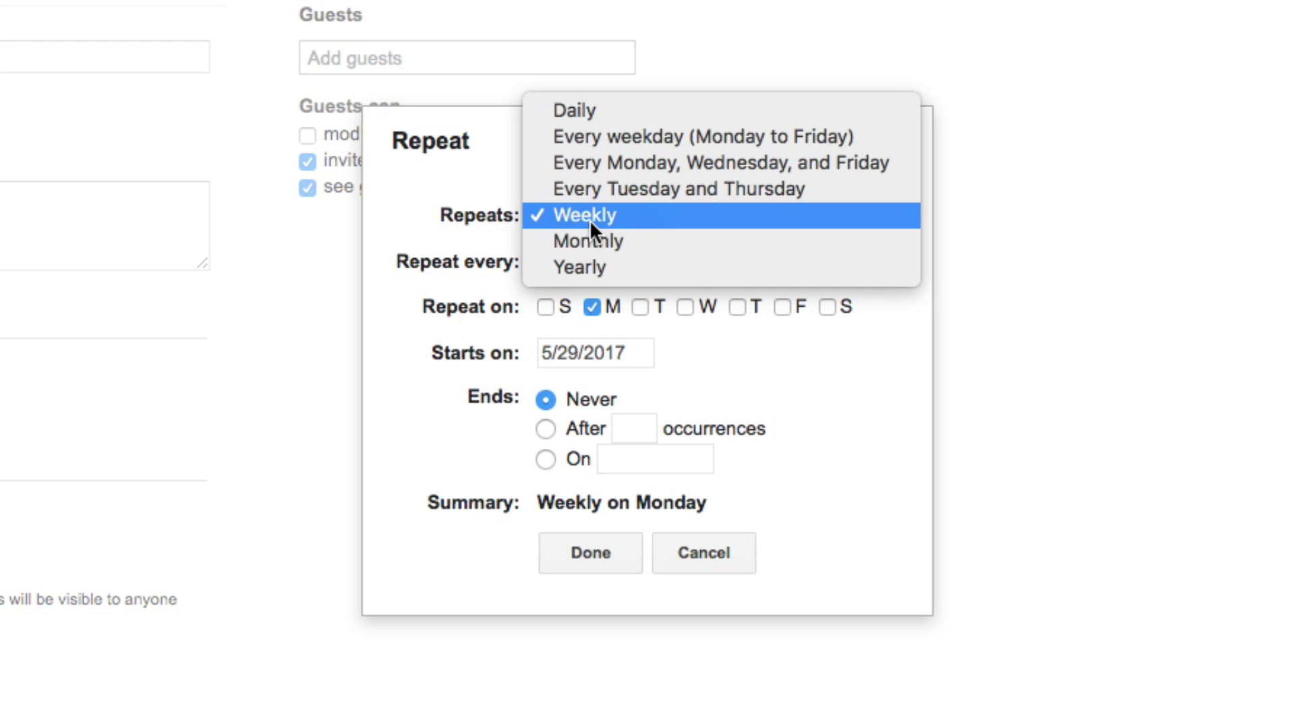
pyautogui.click(621, 220)
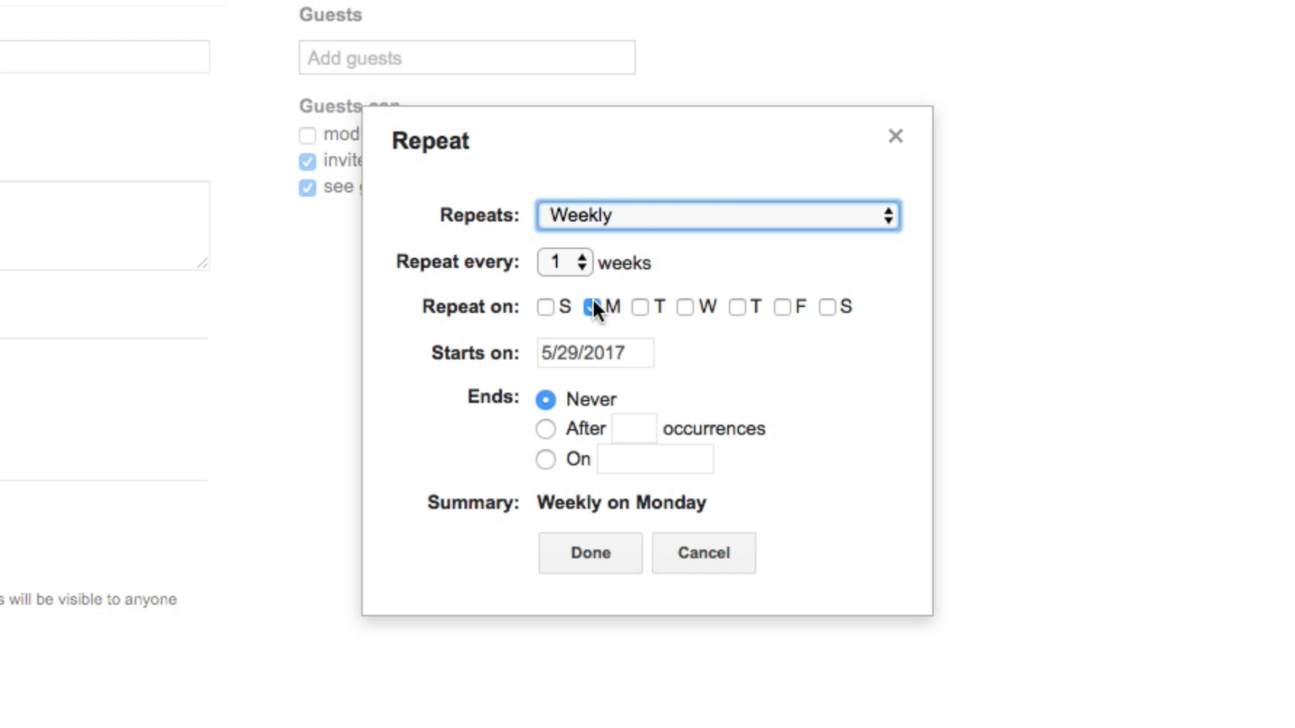
pyautogui.click(614, 215)
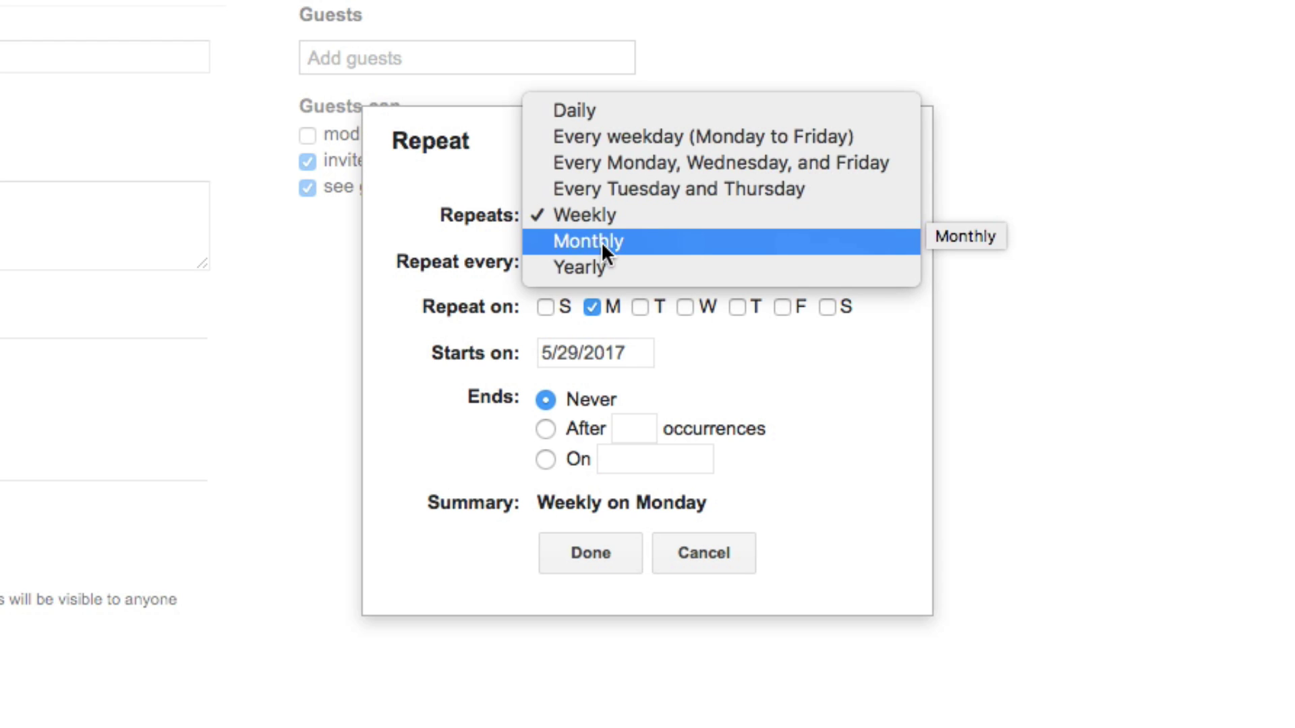
pyautogui.click(483, 170)
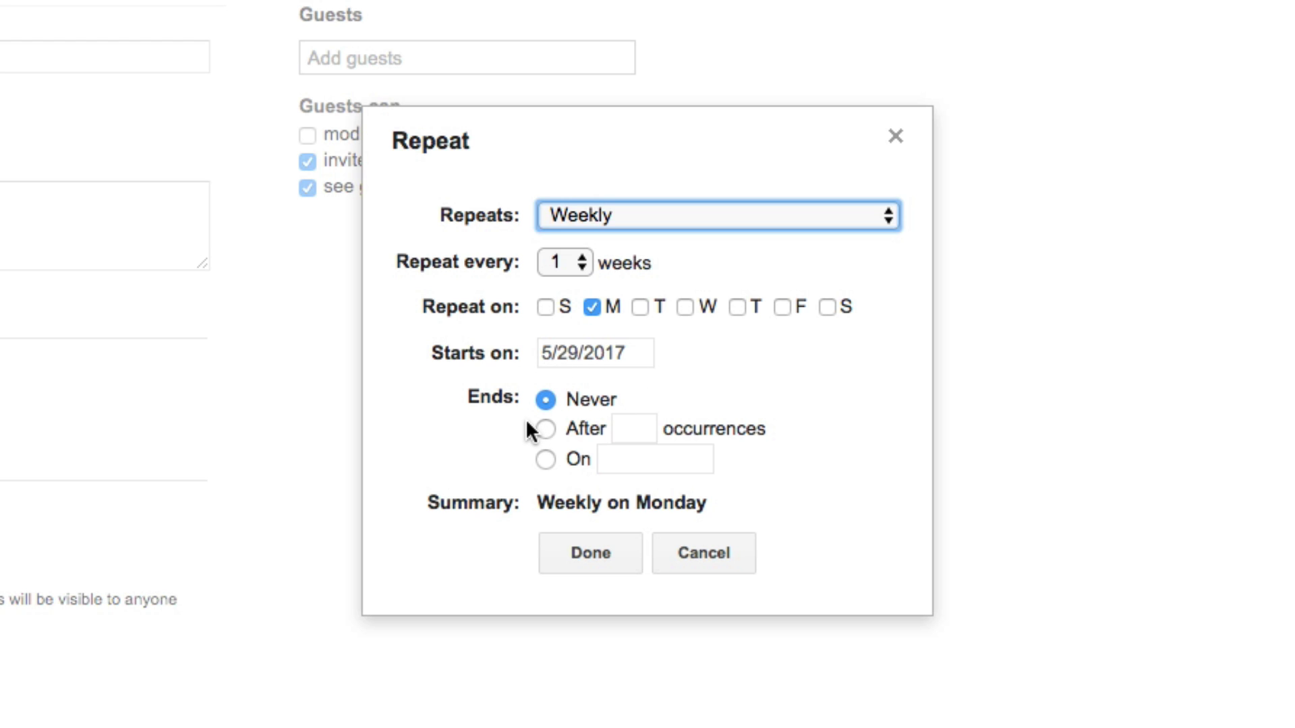
pyautogui.click(547, 429)
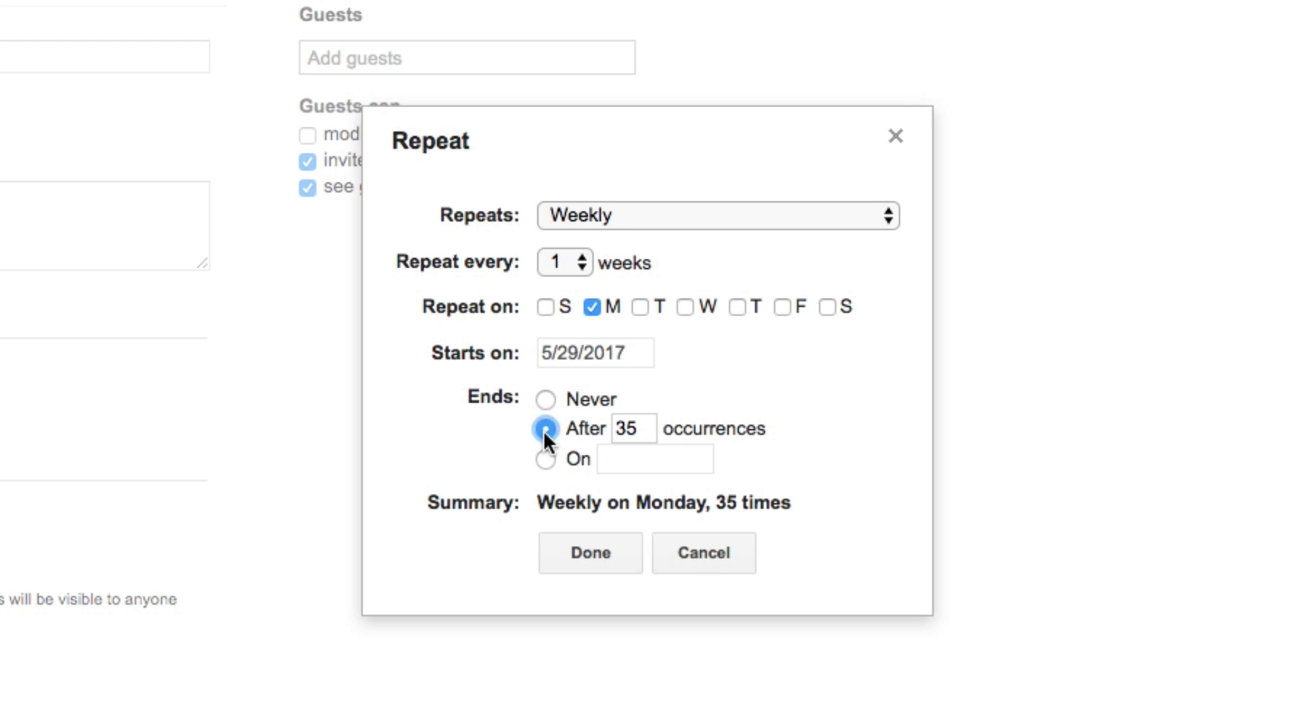
pyautogui.click(544, 460)
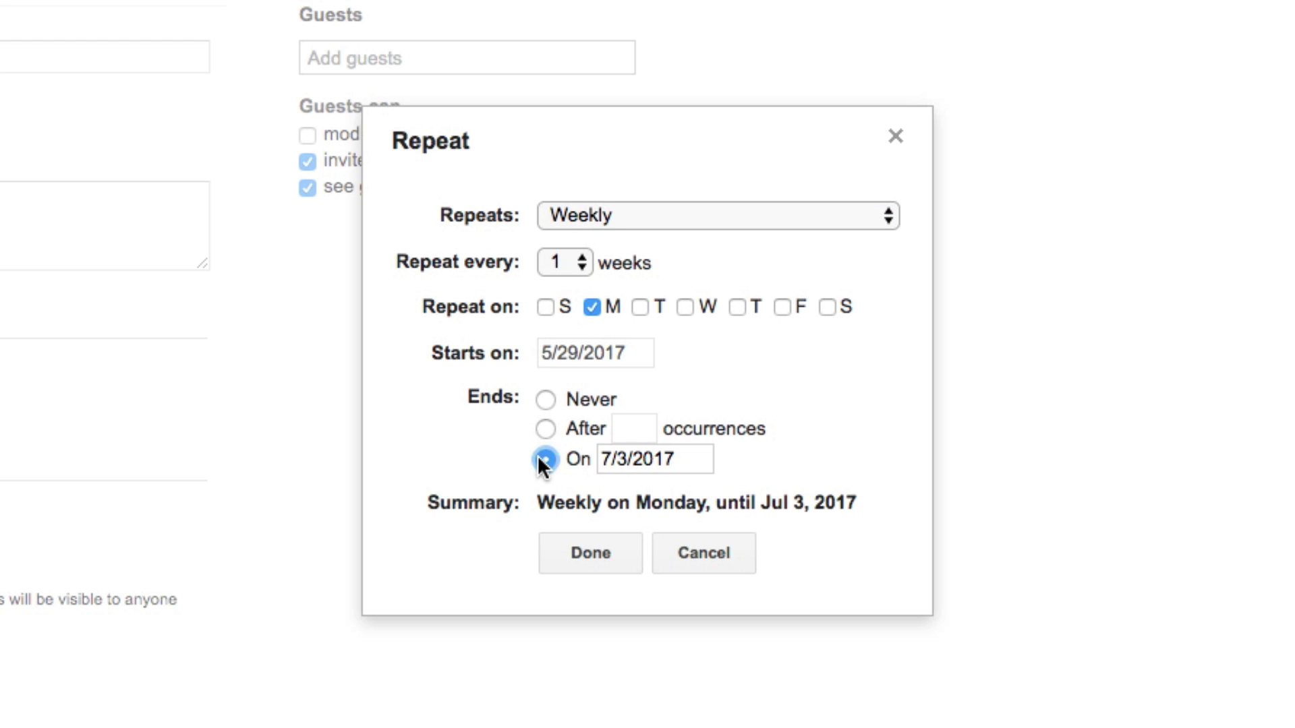
pyautogui.click(544, 401)
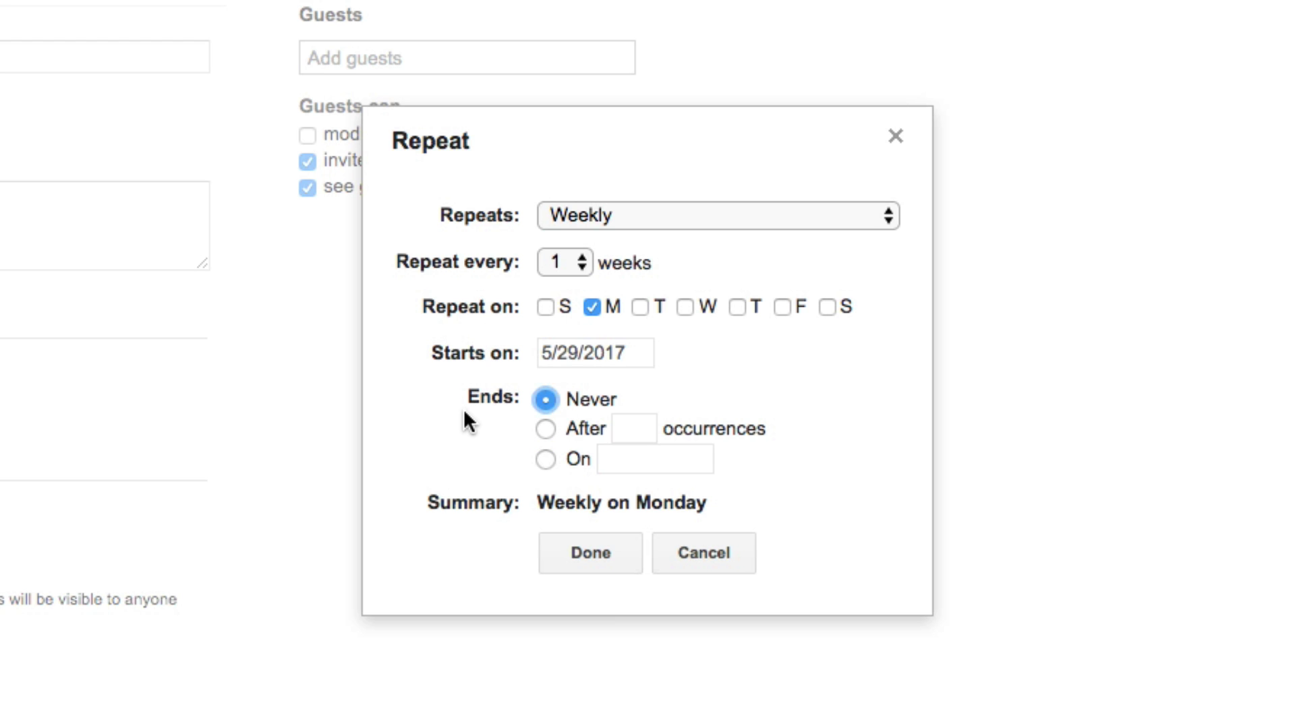
pyautogui.click(592, 555)
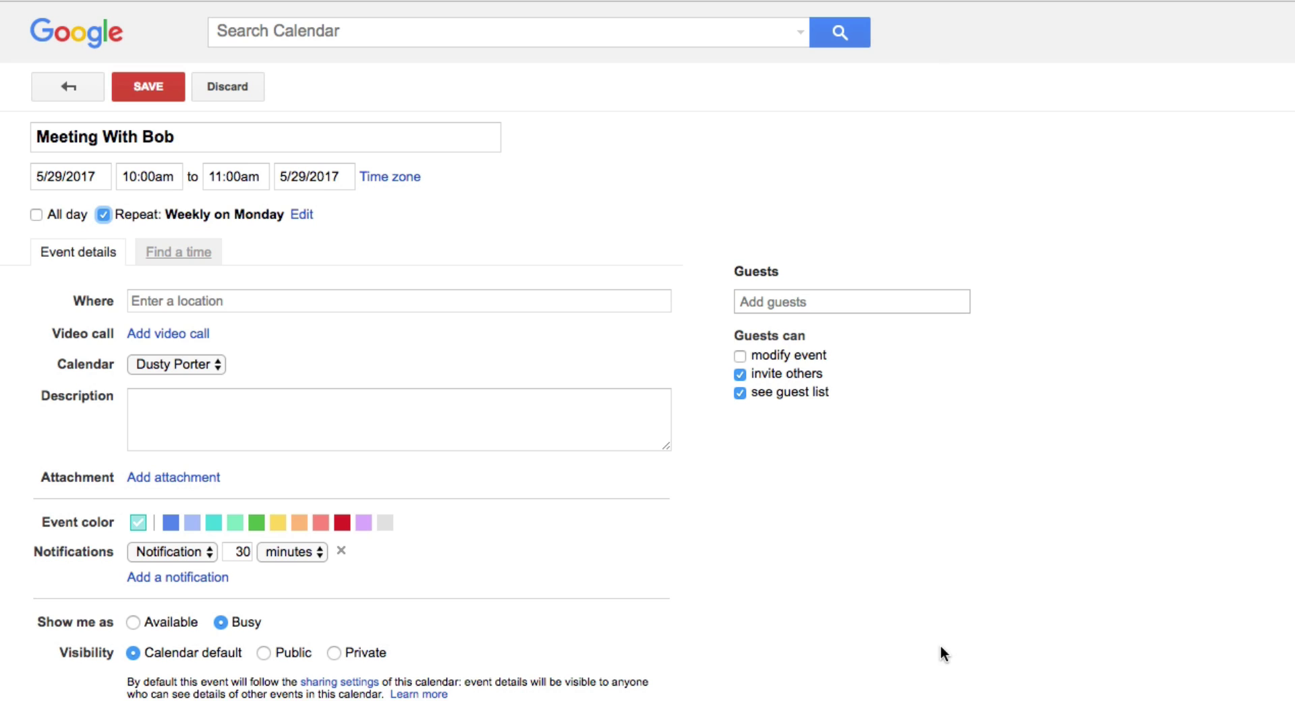
# Review the 'Weekly on Monday' repeat summary and close its settings unchanged
pyautogui.click(278, 215)
pyautogui.moveTo(279, 216); pyautogui.dragTo(169, 216)
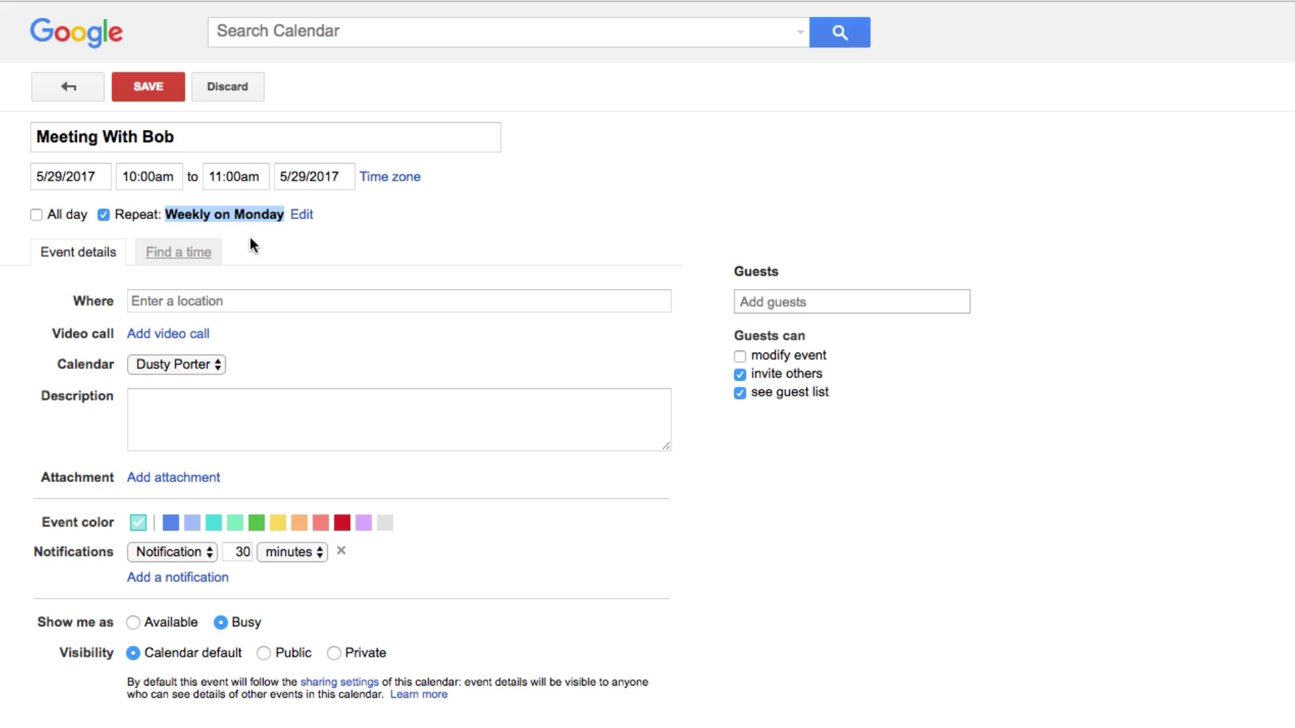
pyautogui.click(270, 249)
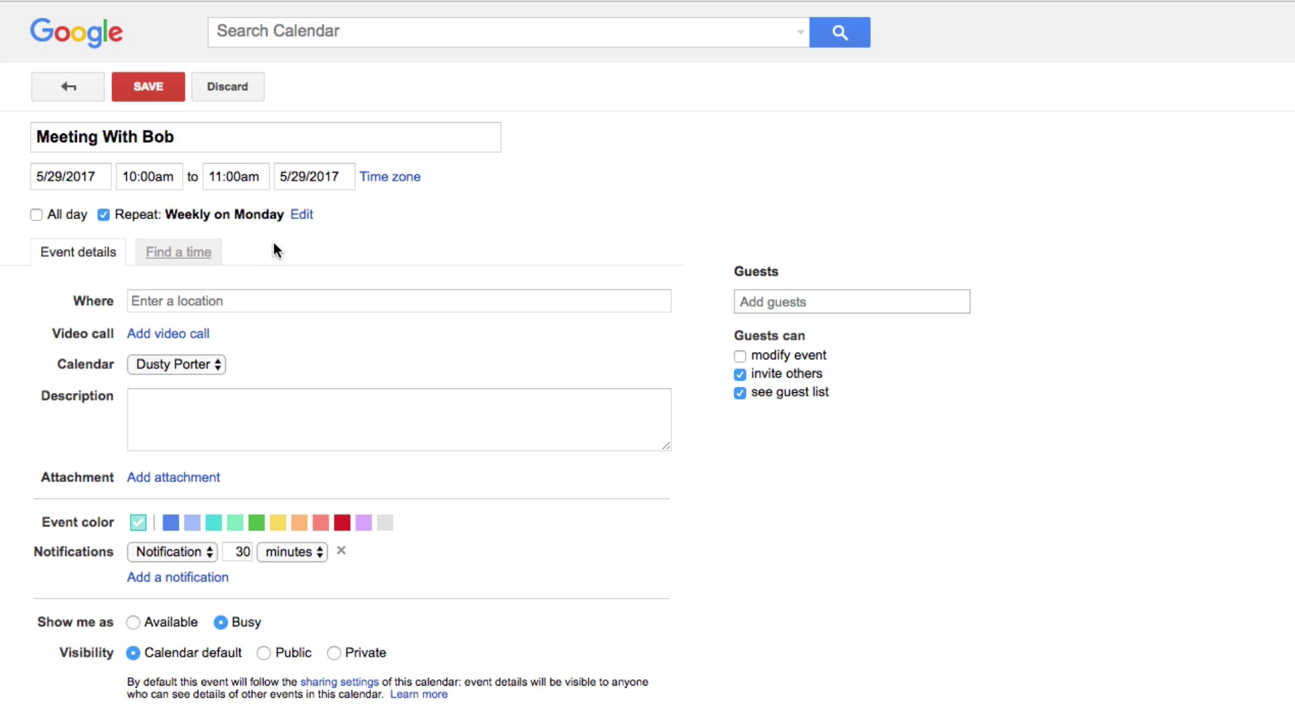
pyautogui.click(304, 216)
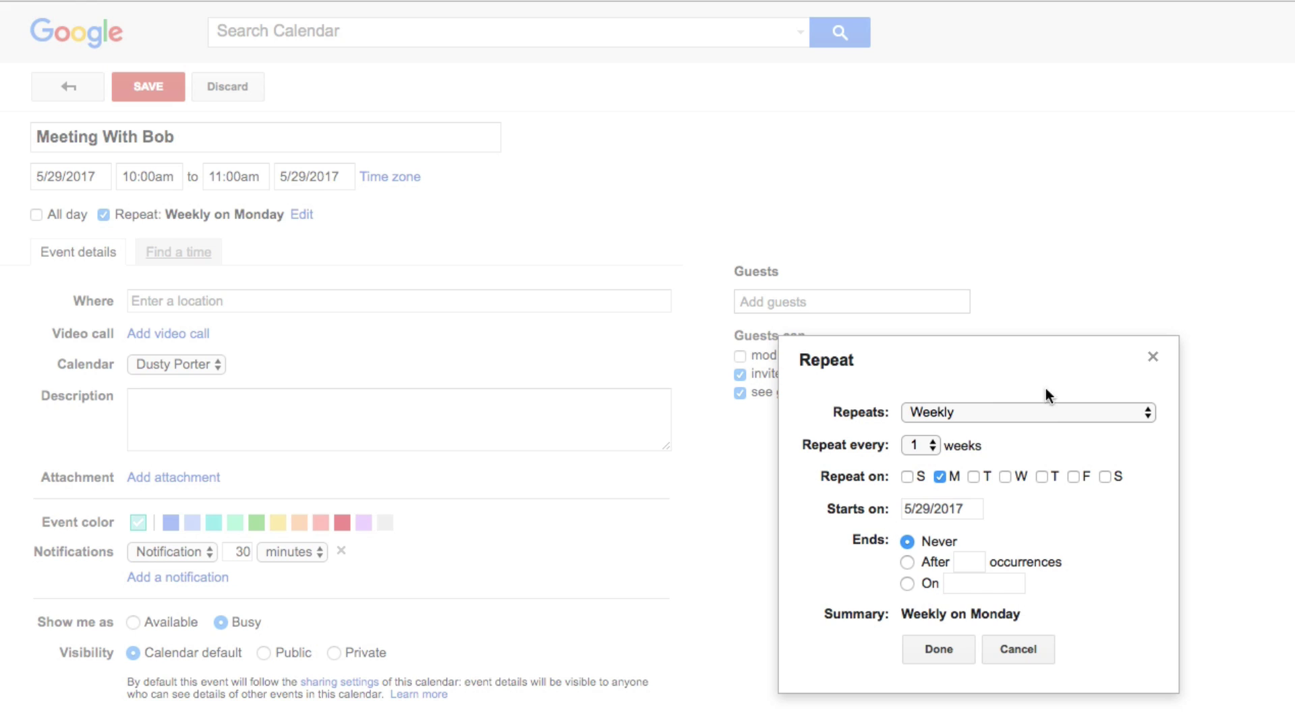
pyautogui.click(1155, 360)
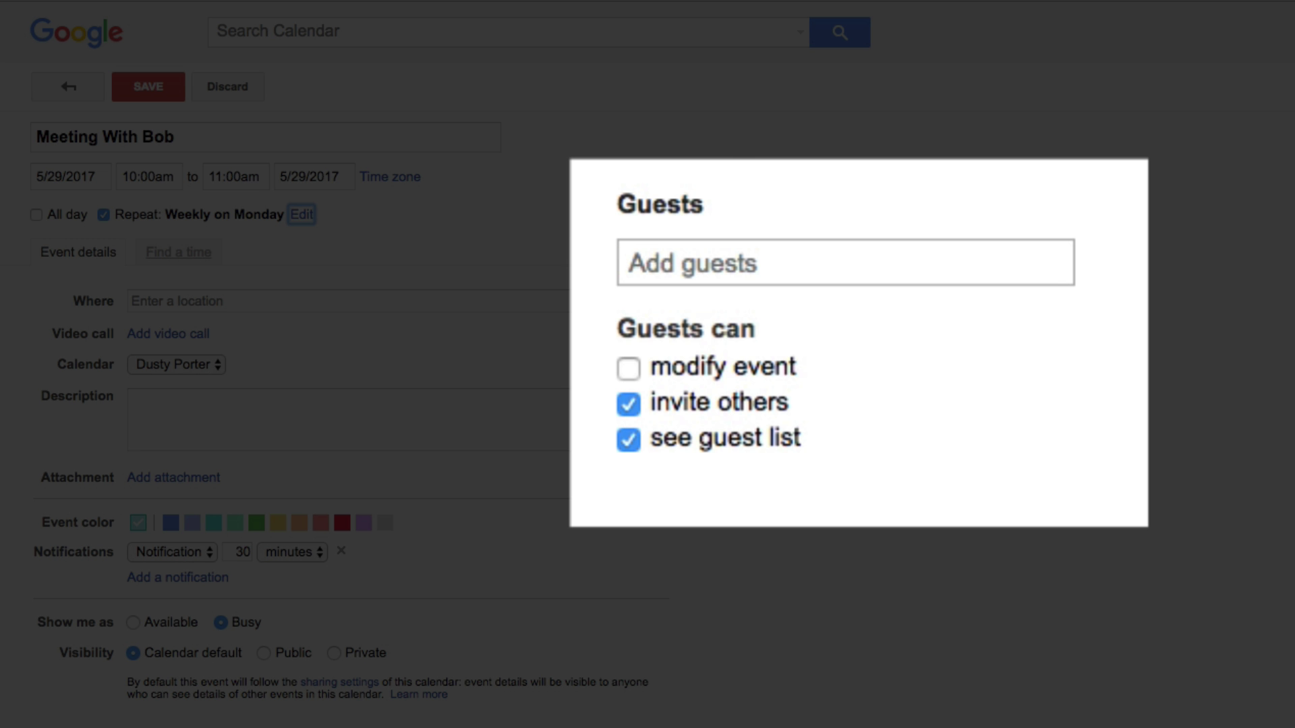
# Add the guest's e-mail address to the meeting's guest list
pyautogui.moveTo(613, 194); pyautogui.dragTo(733, 213)
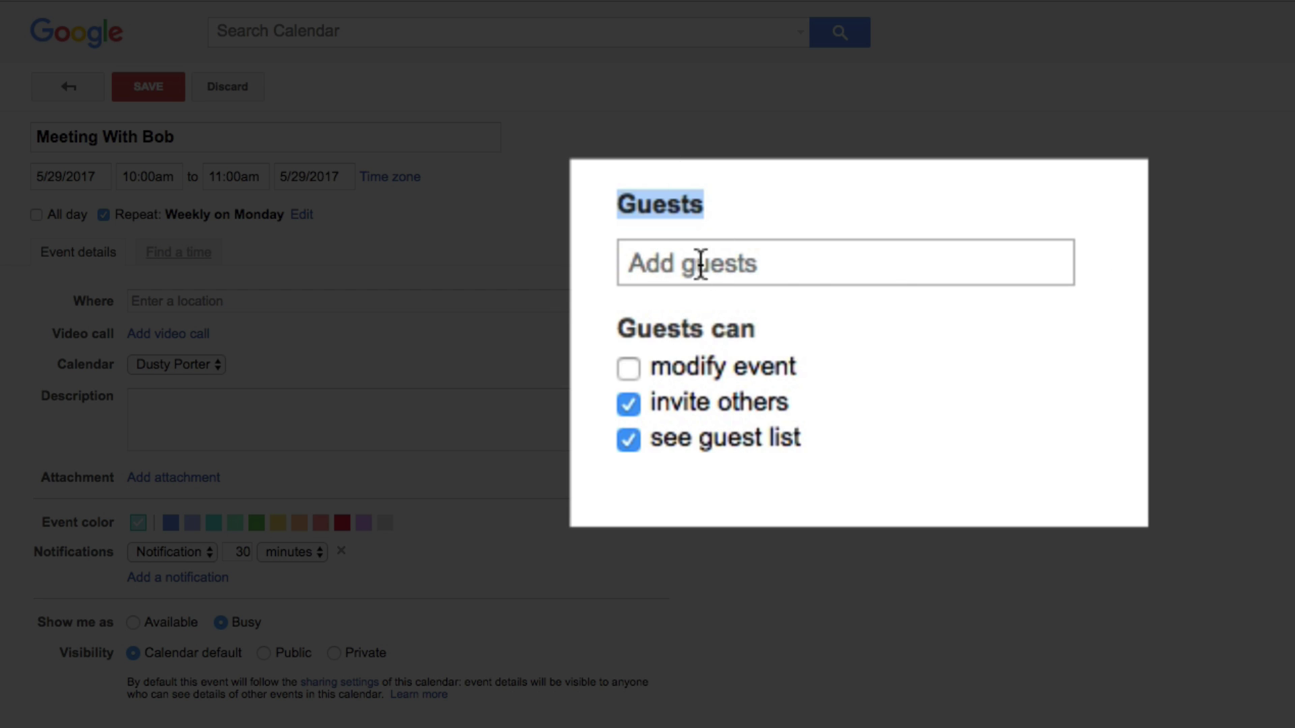
pyautogui.click(663, 270)
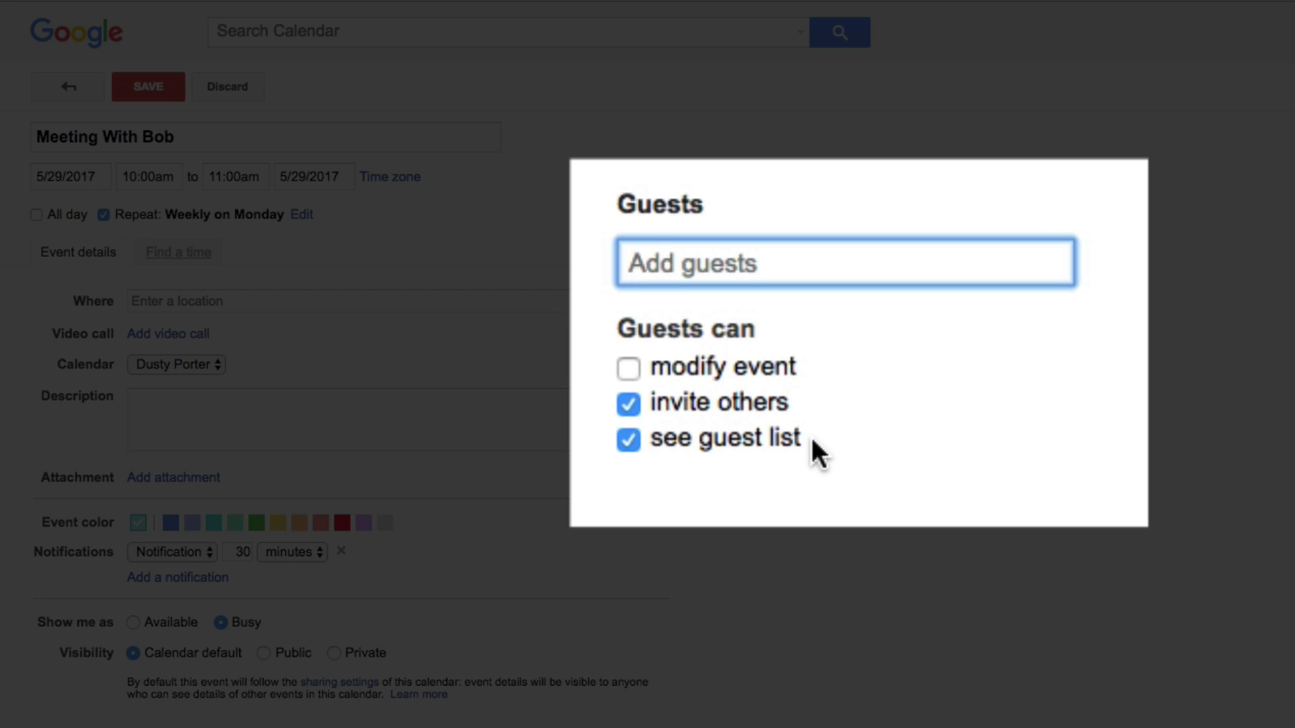
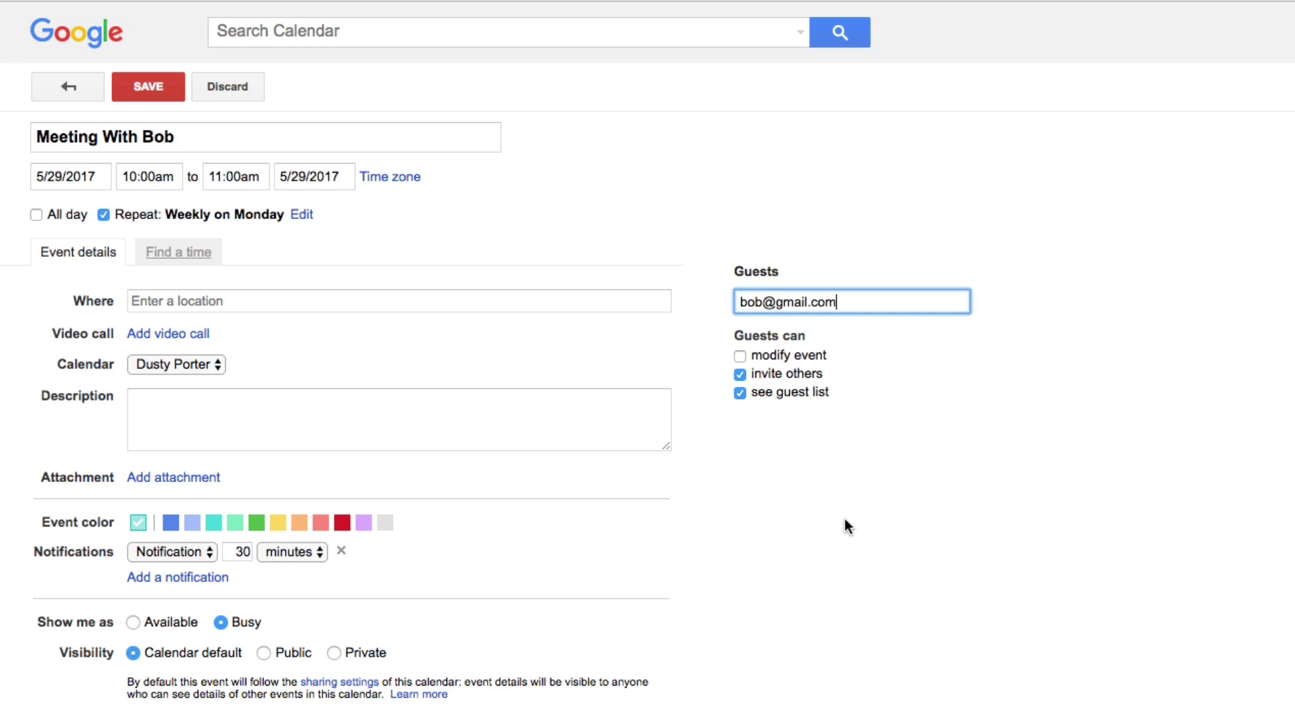
pyautogui.click(845, 520)
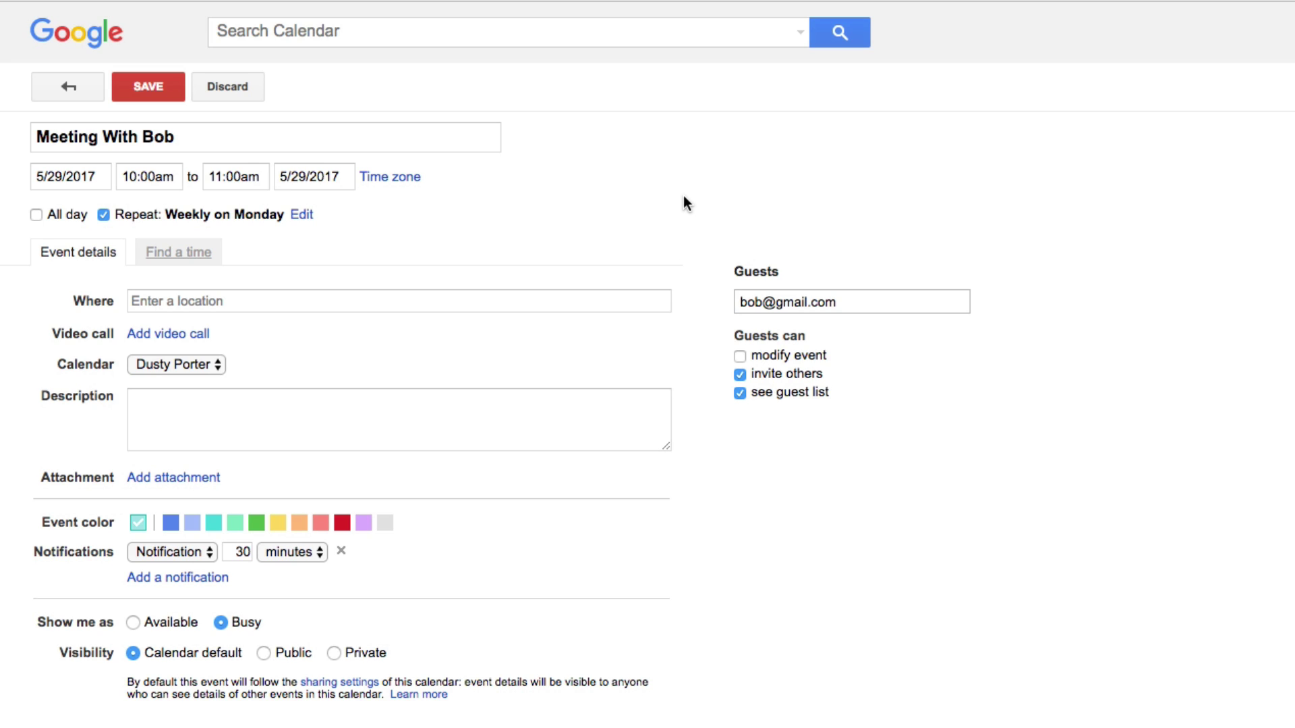
# Set the location to 'Location', adding and then removing a video call
pyautogui.click(147, 302)
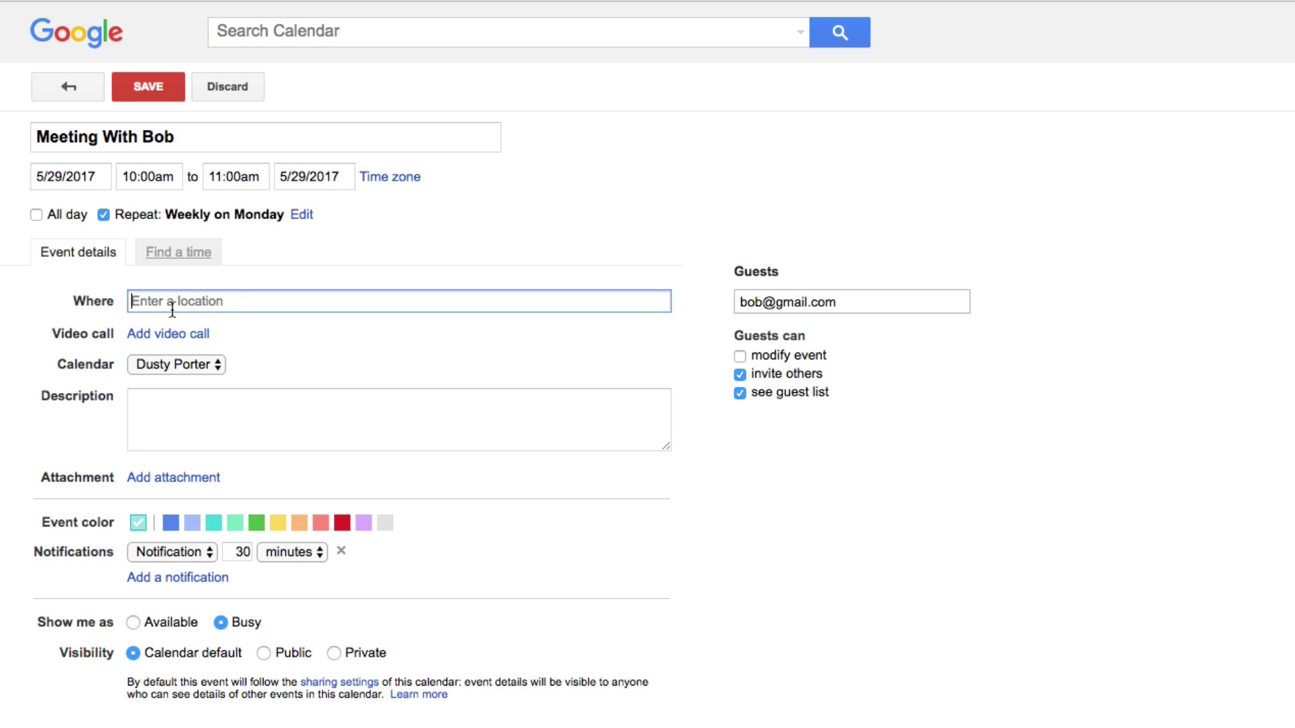
pyautogui.write('Location')
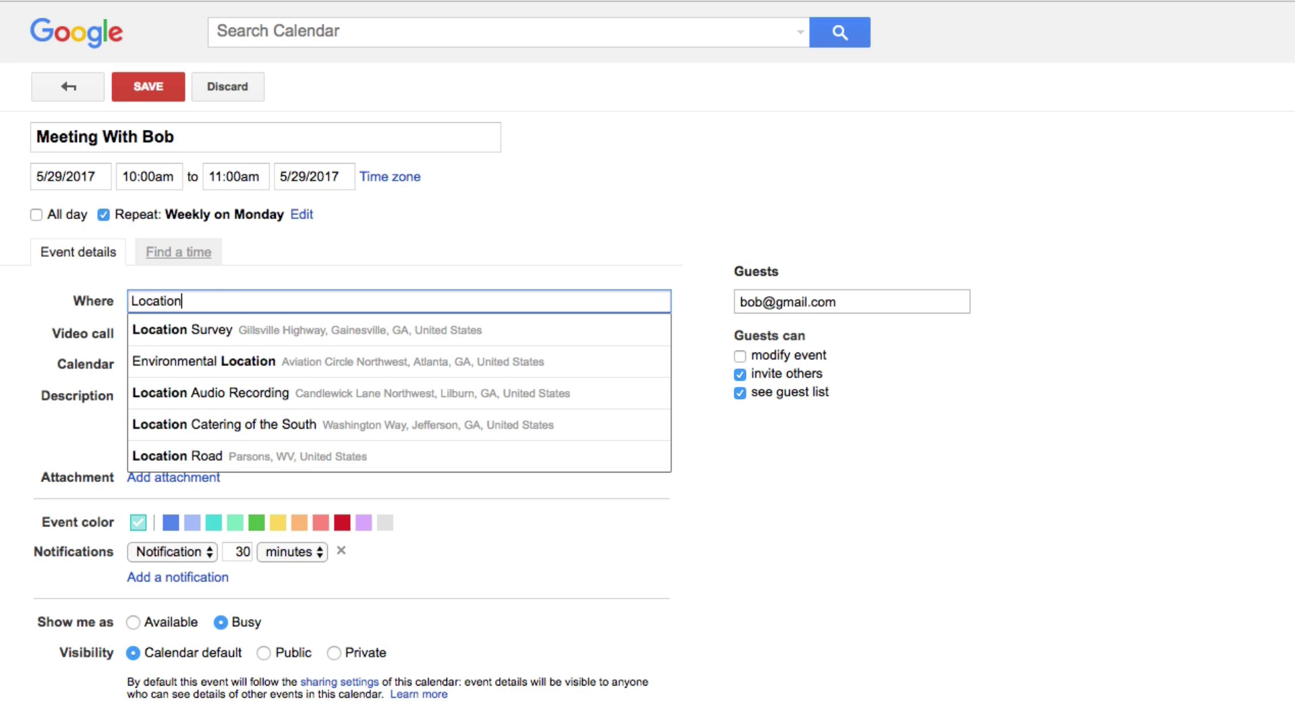
pyautogui.click(31, 311)
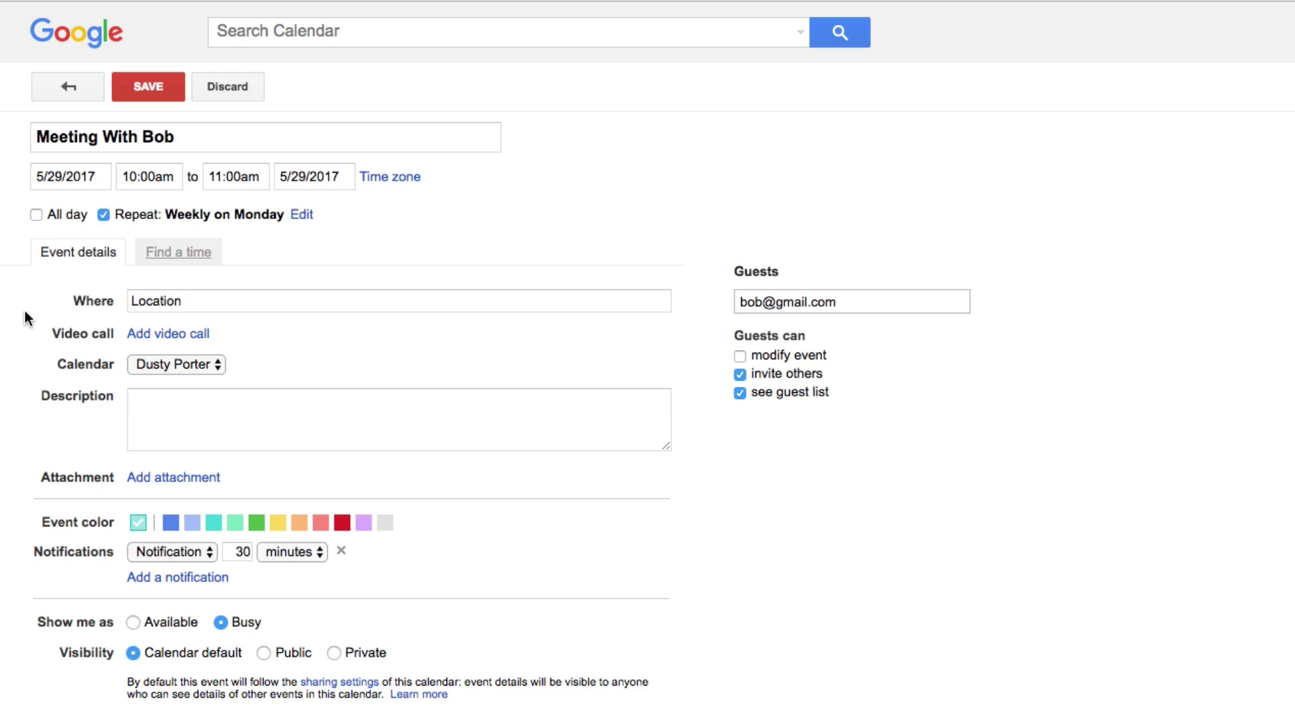
pyautogui.click(154, 334)
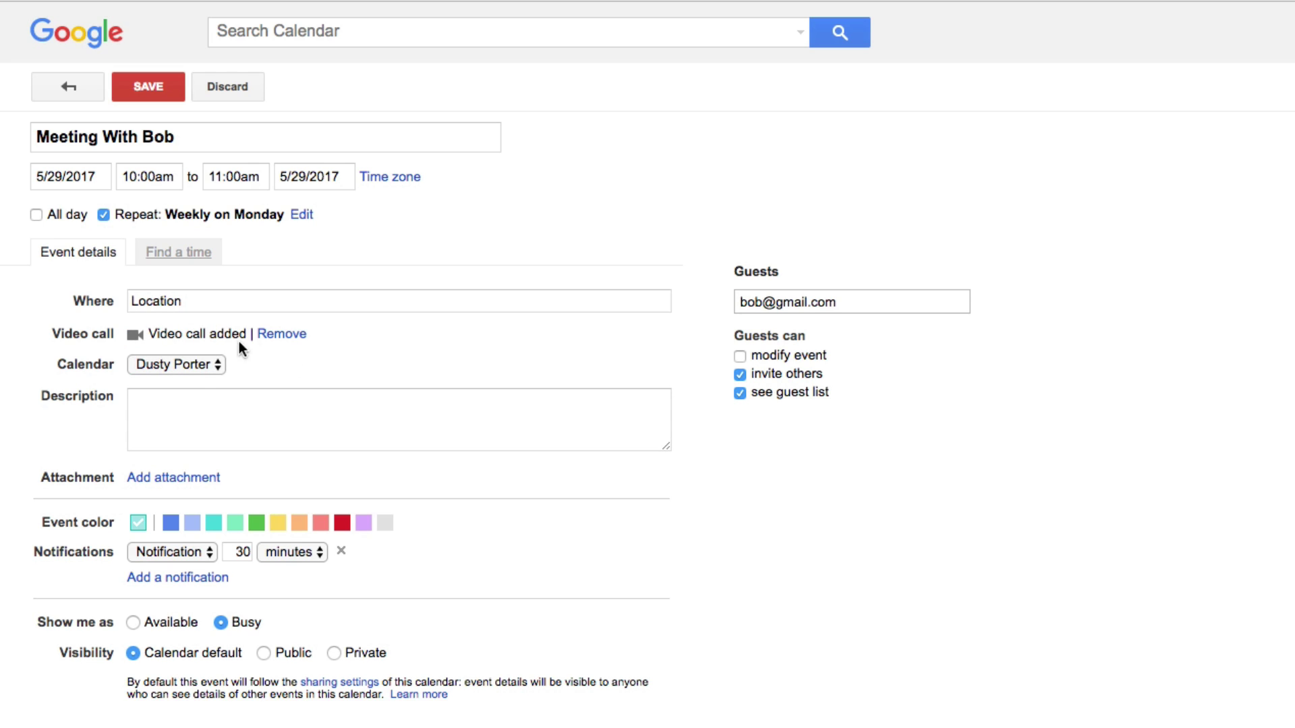
pyautogui.click(283, 336)
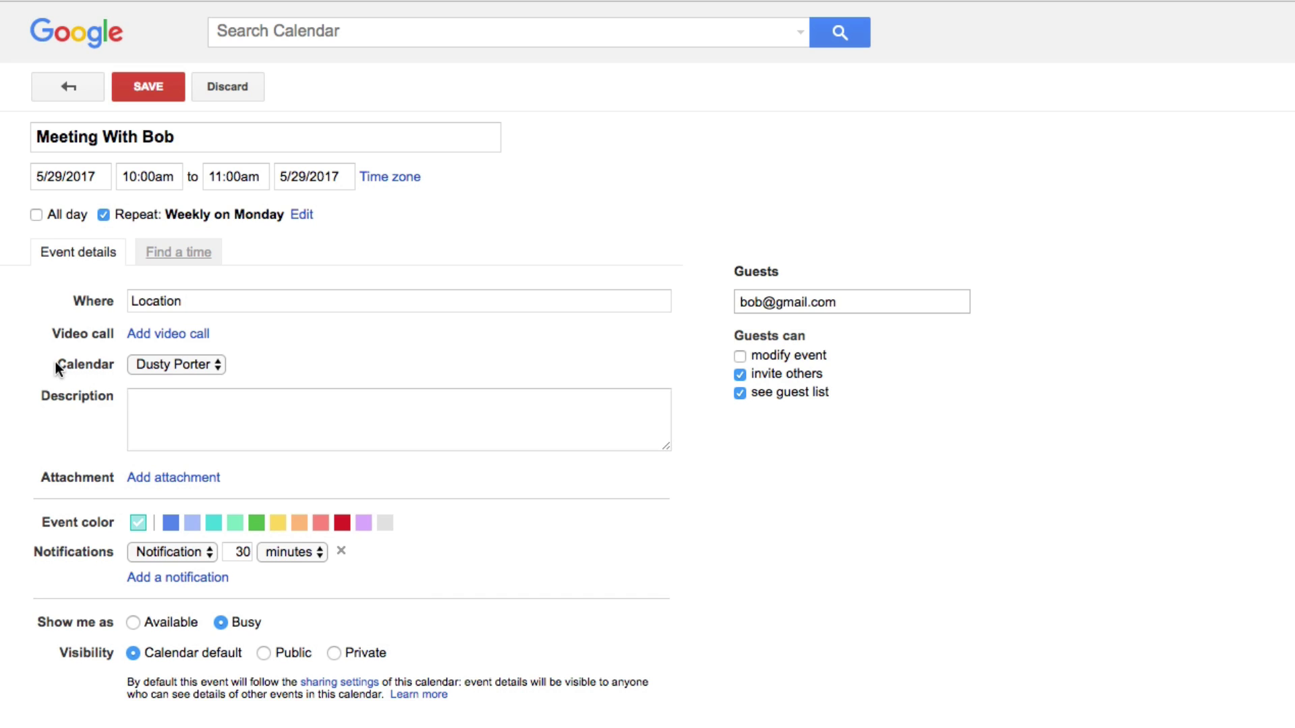
# Keep the event's calendar unchanged and add the description 'Meeting with Bob'
pyautogui.click(131, 371)
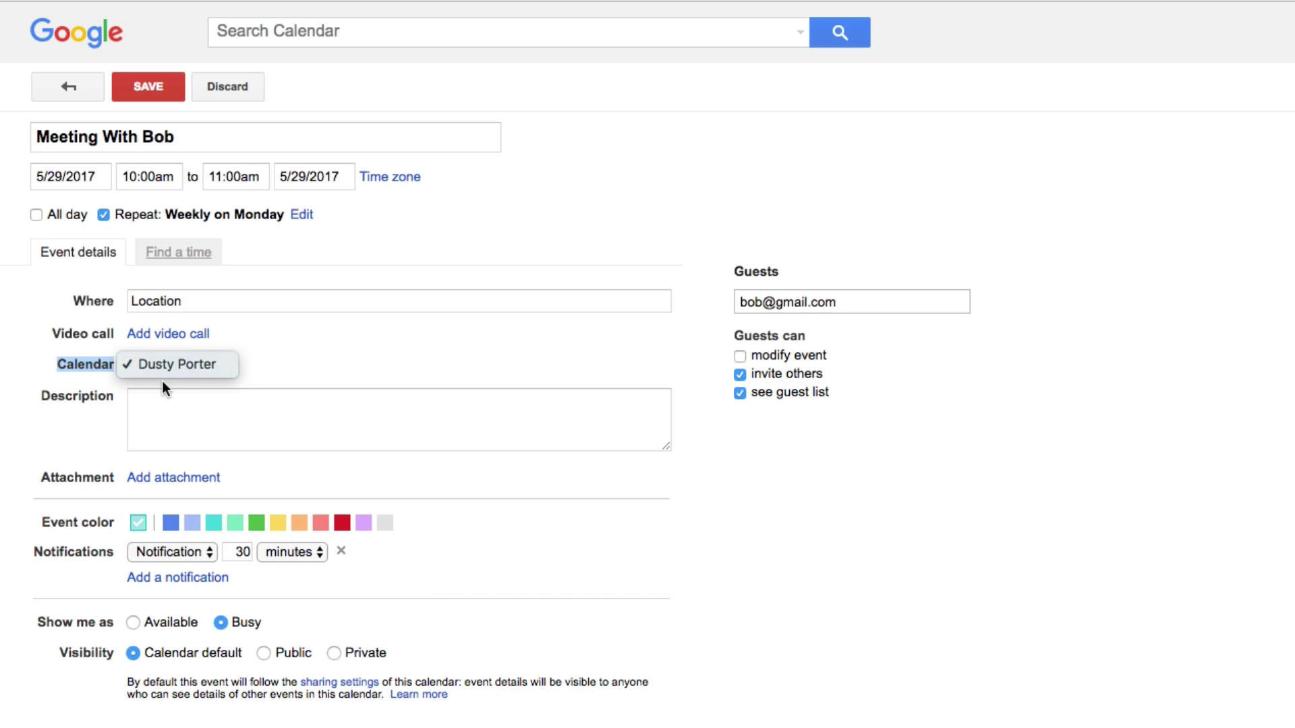
pyautogui.click(379, 356)
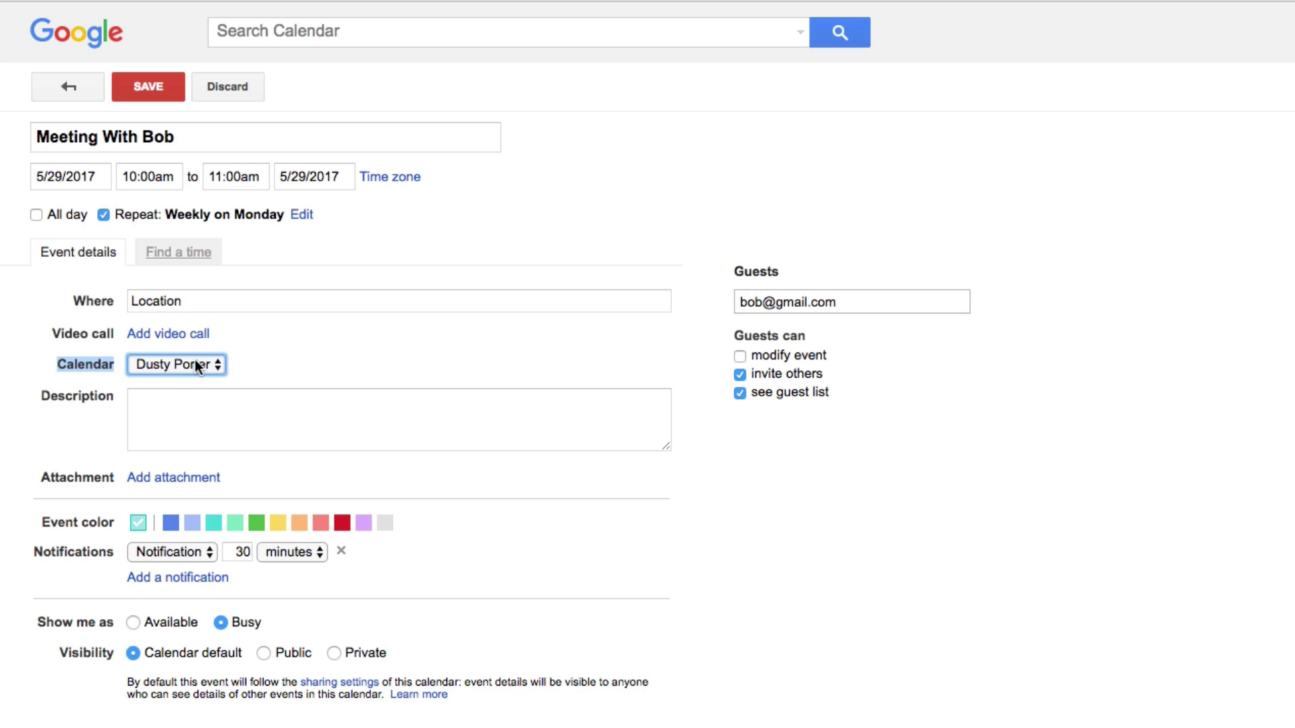
pyautogui.click(203, 394)
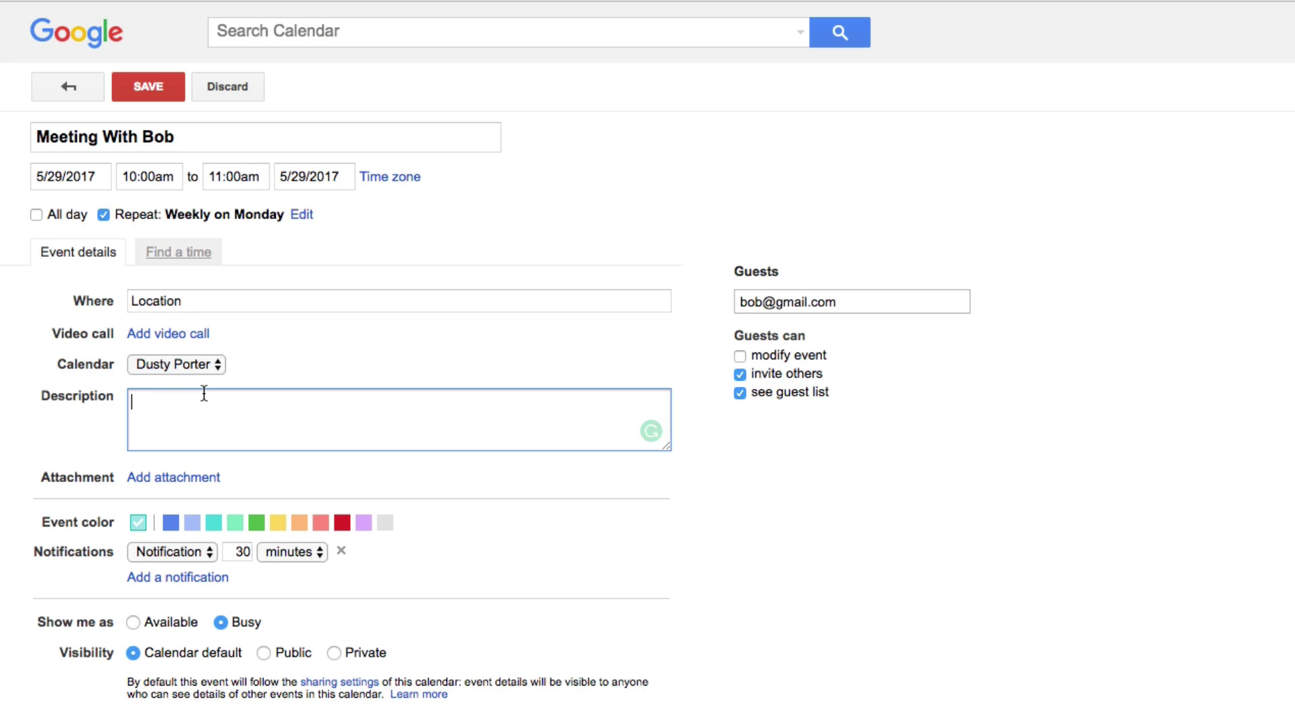
pyautogui.write('Meeting with bob')
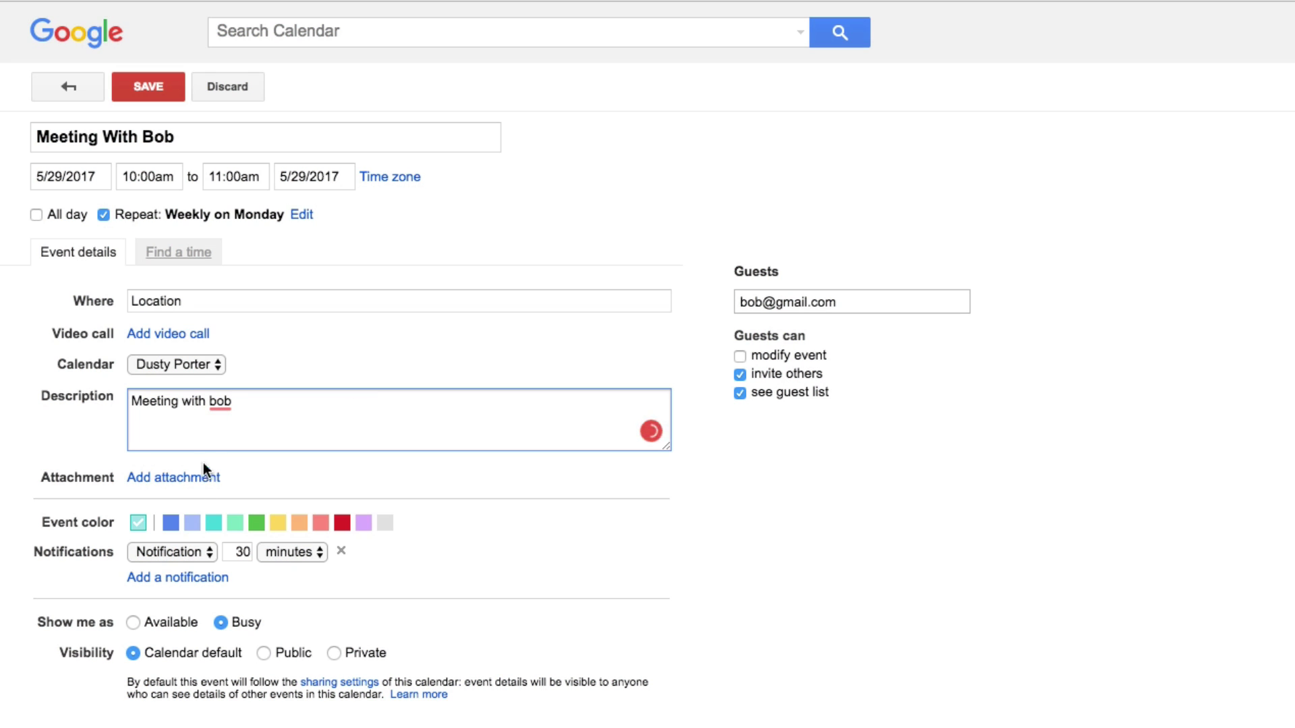
pyautogui.moveTo(217, 404)
pyautogui.click(222, 431)
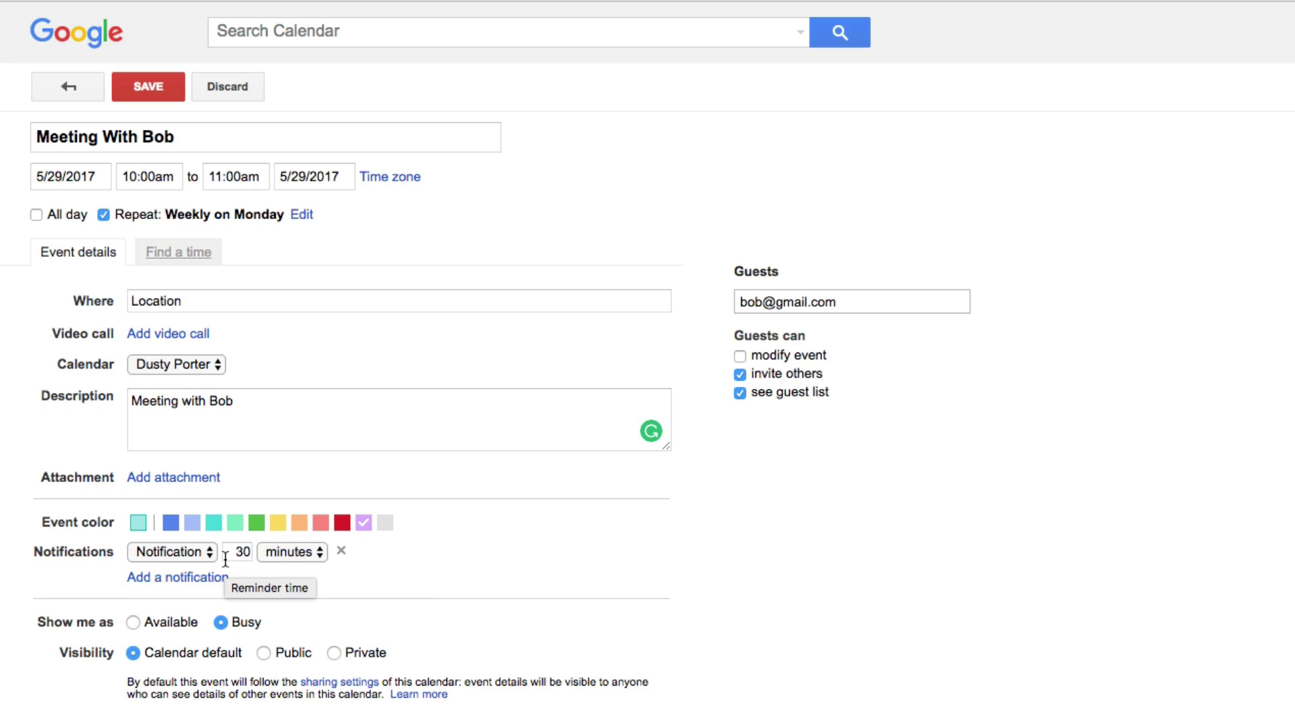
# Check the reminder type and keep the reminder time at 30 minutes
pyautogui.click(179, 551)
pyautogui.click(180, 552)
pyautogui.press('Tab')
pyautogui.click(314, 587)
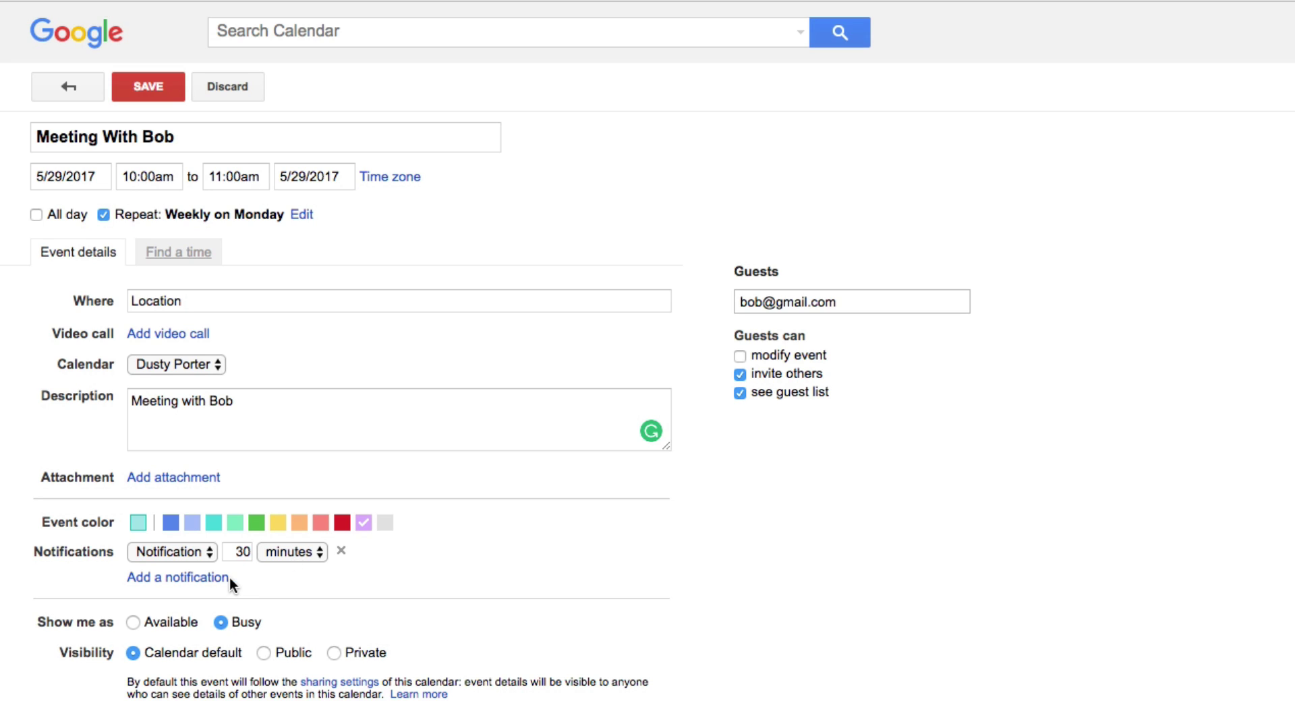
# Switch the 30-minute reminder to Email and remove the extra 10-minute reminder
pyautogui.click(192, 552)
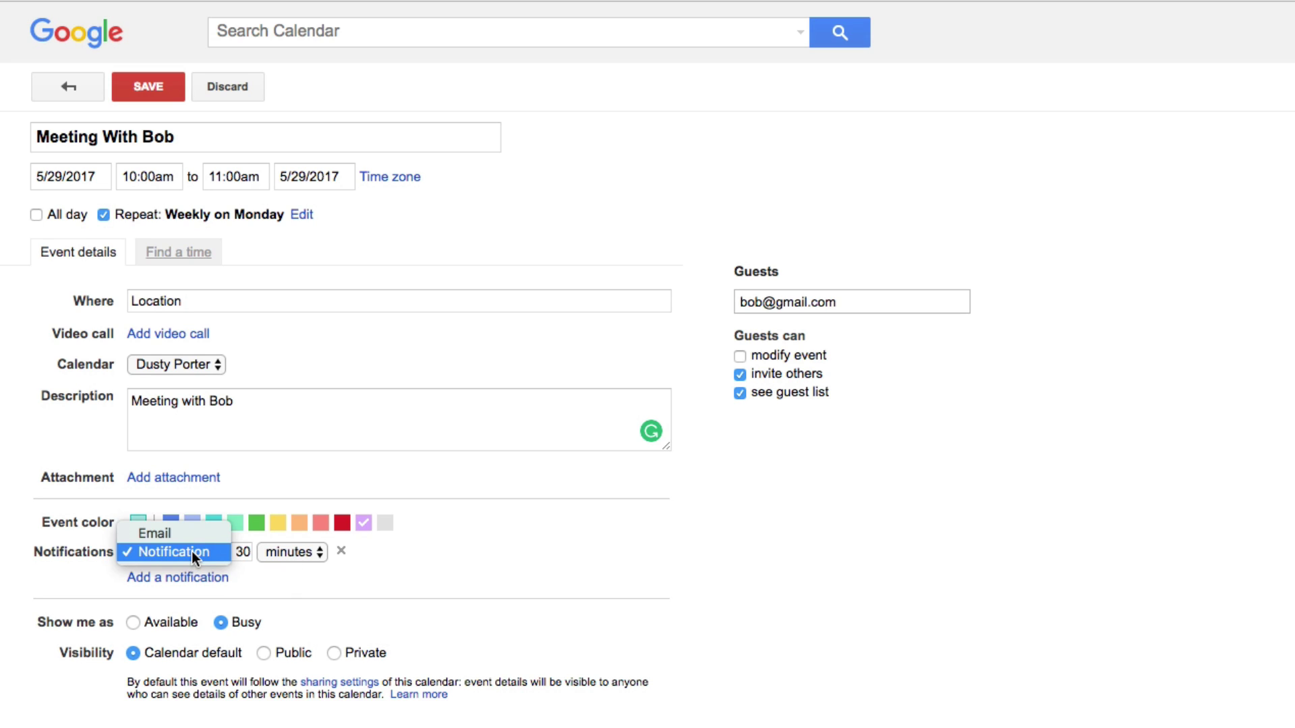
pyautogui.click(155, 530)
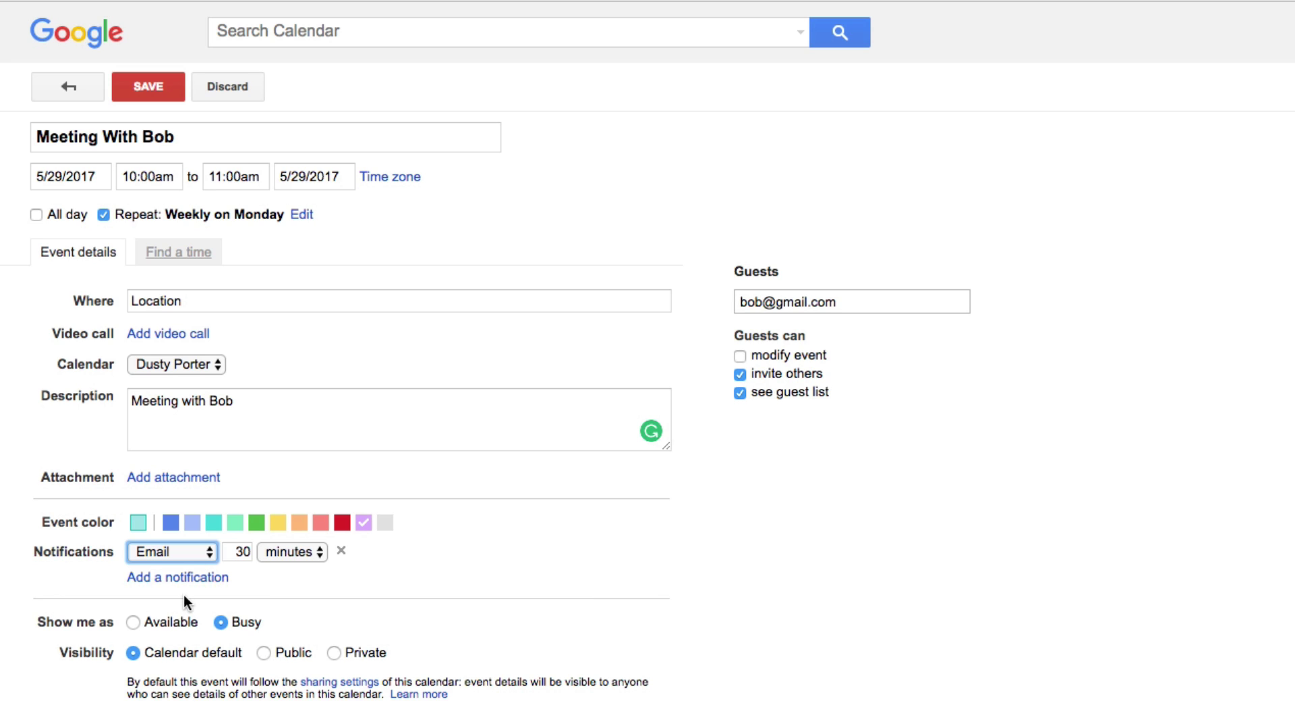
pyautogui.click(162, 579)
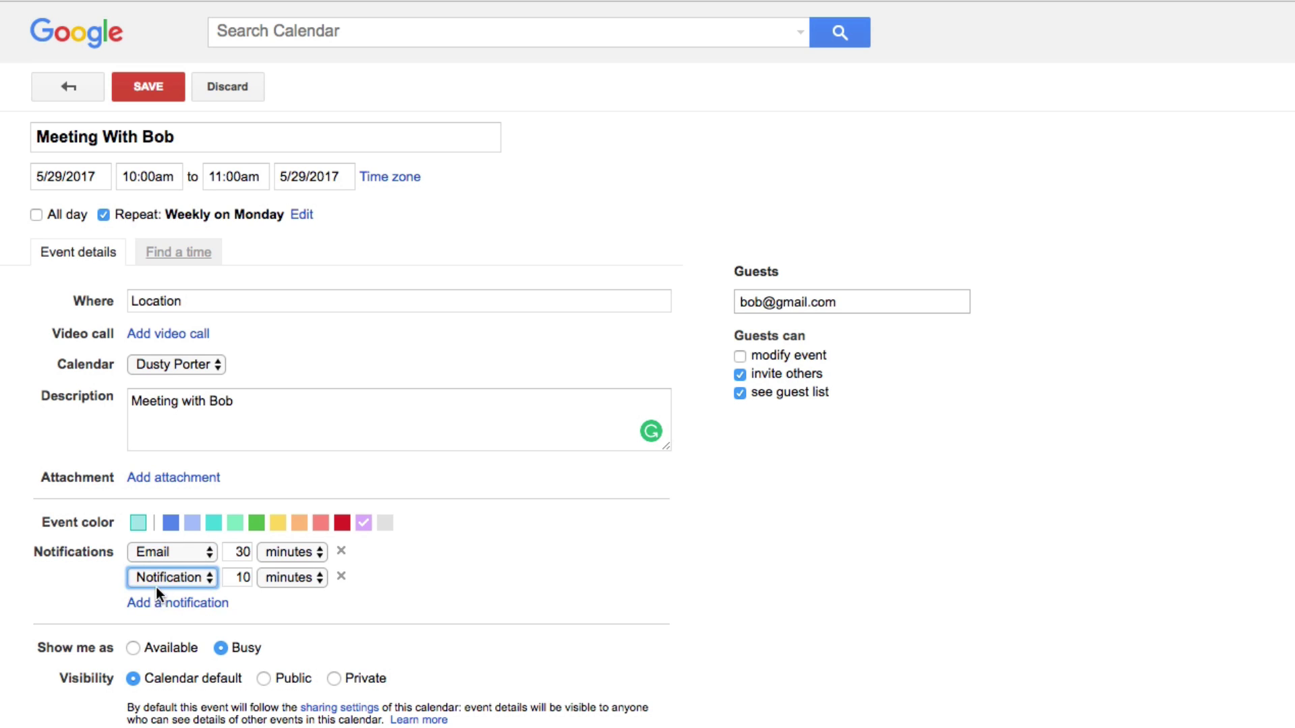
pyautogui.click(342, 577)
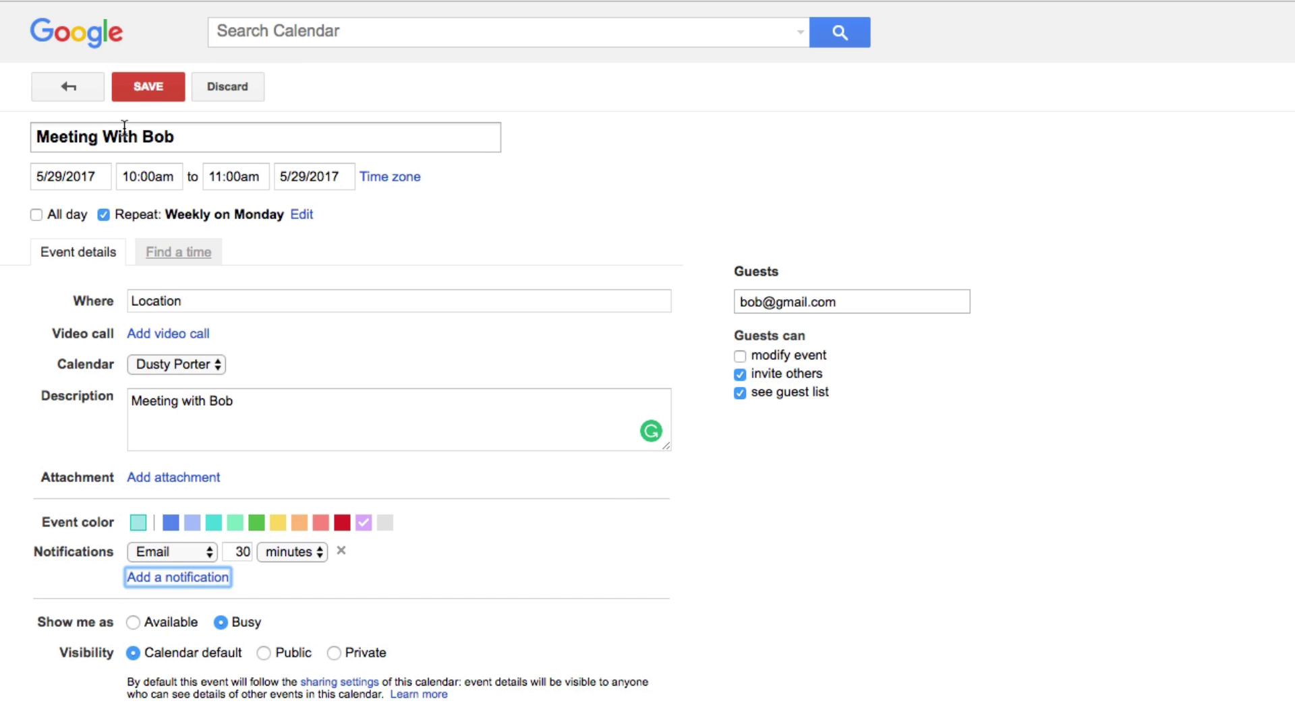
# Save Meeting With Bob and send the invitation to the guest
pyautogui.click(148, 88)
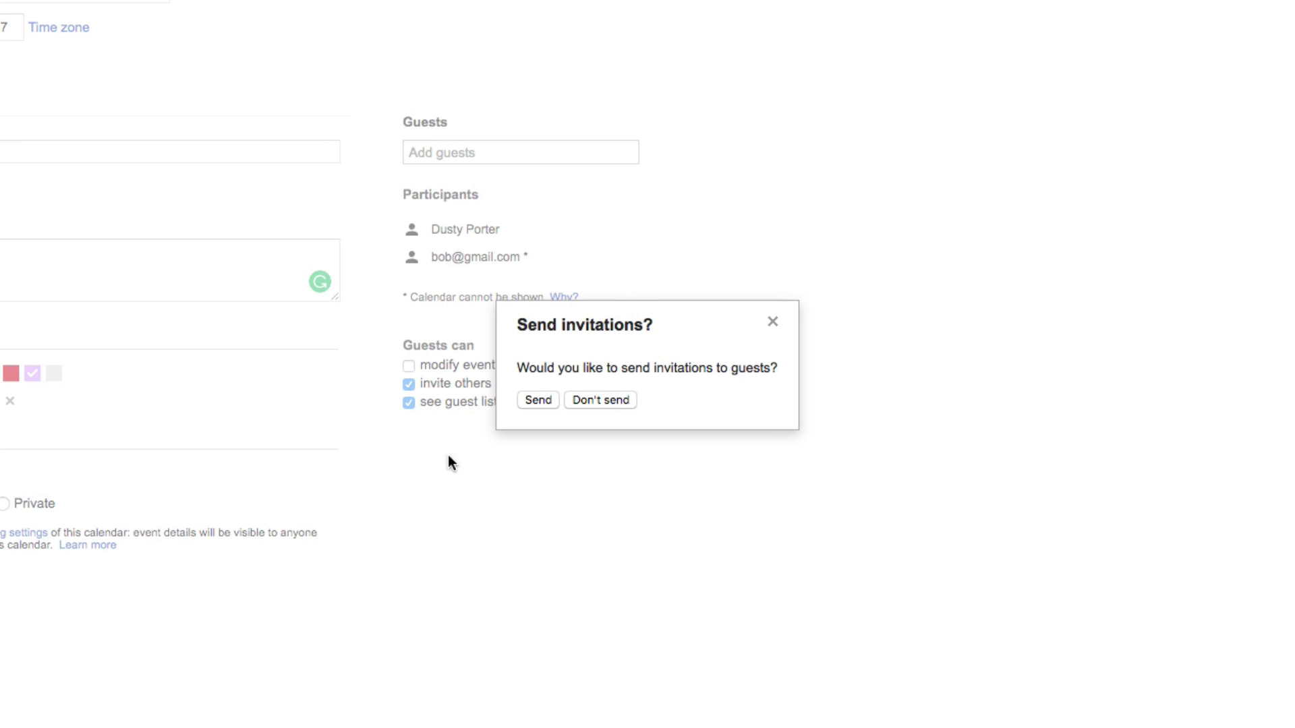
pyautogui.click(536, 400)
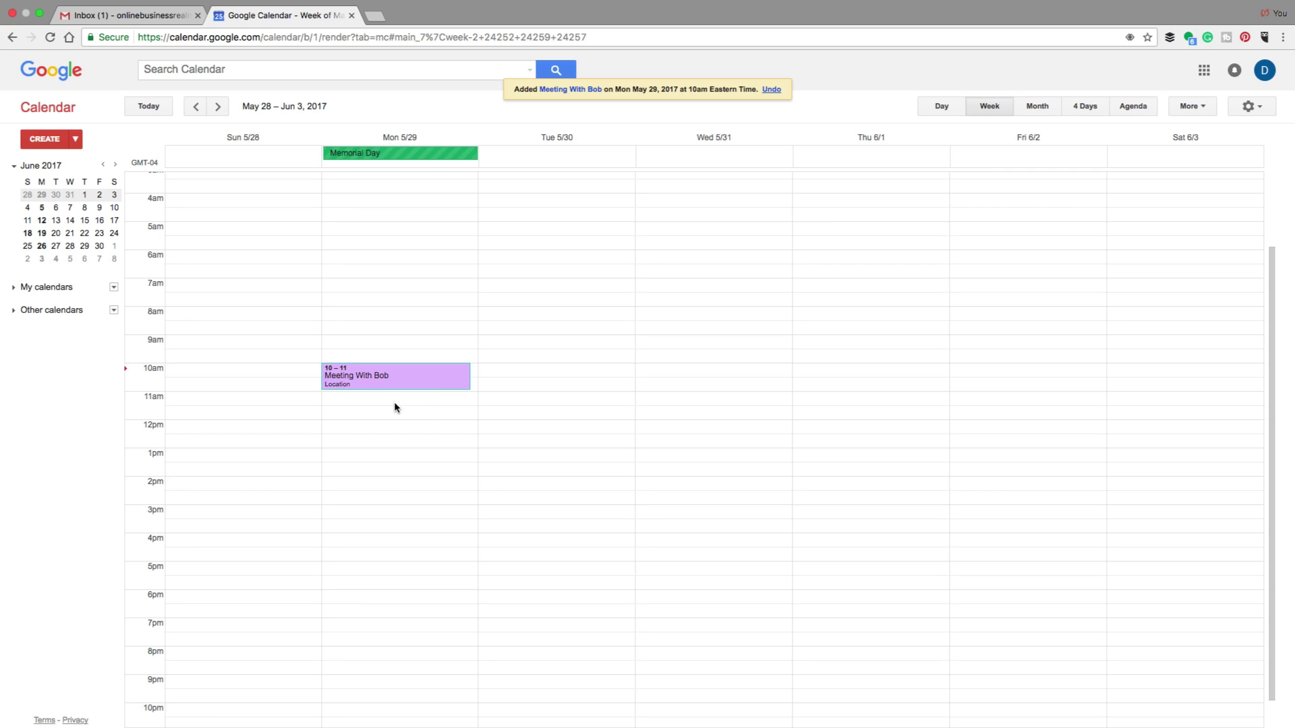
# Drag Meeting With Bob from Monday 5/29 to Wednesday 5/31 at 10am
pyautogui.moveTo(418, 382)
pyautogui.moveTo(414, 373); pyautogui.dragTo(395, 375)
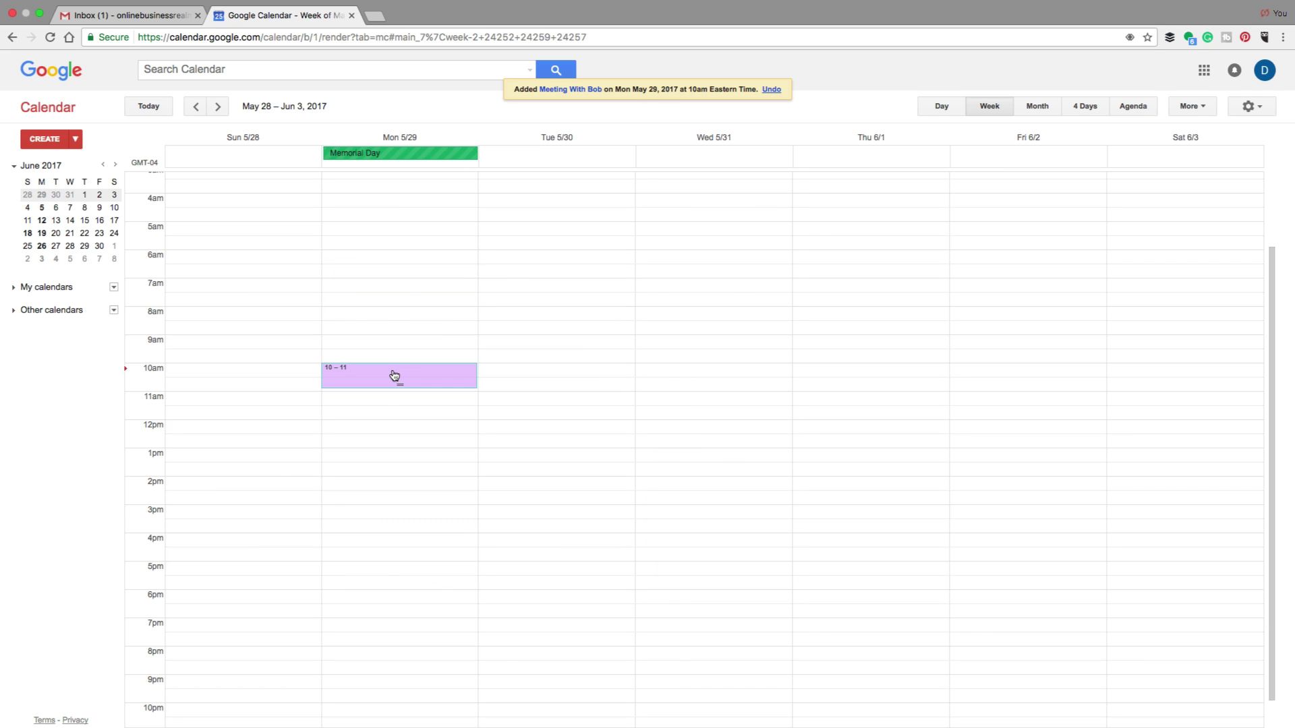
pyautogui.moveTo(395, 376); pyautogui.dragTo(672, 374)
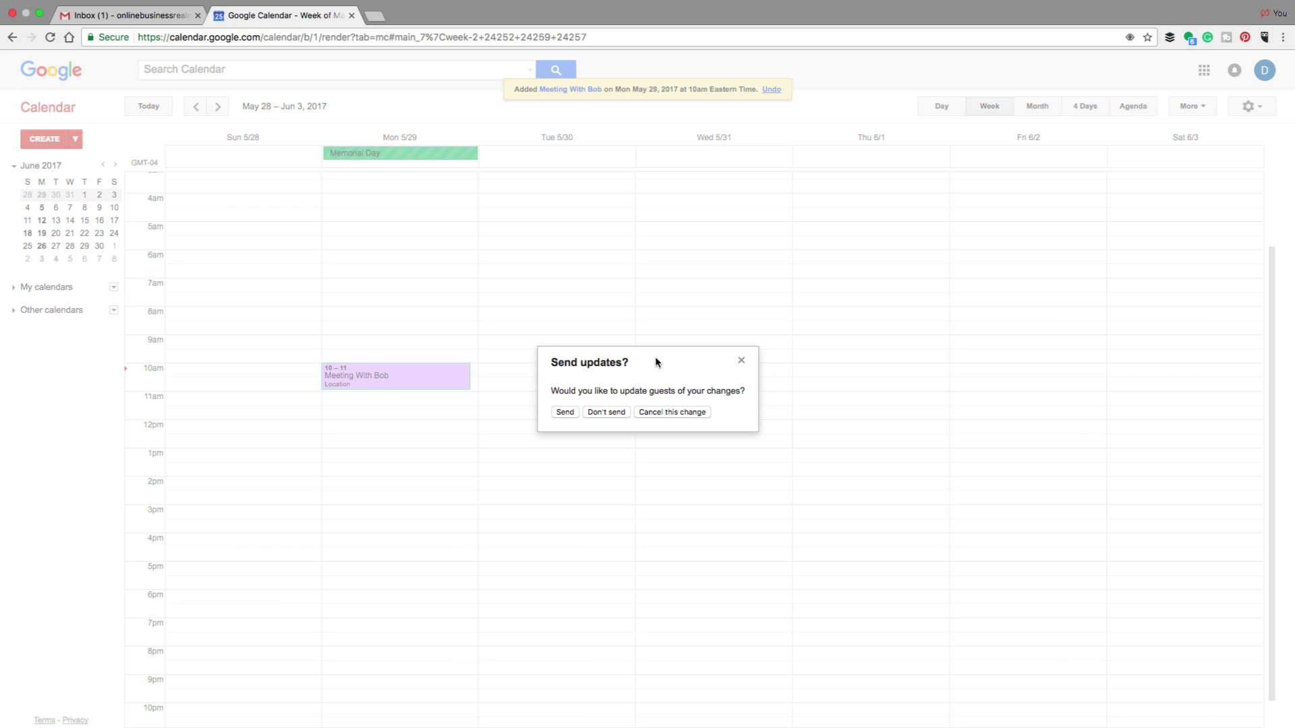
# Send the guest the update rescheduling the meeting to Wednesday 5/31, 10–11
pyautogui.click(564, 413)
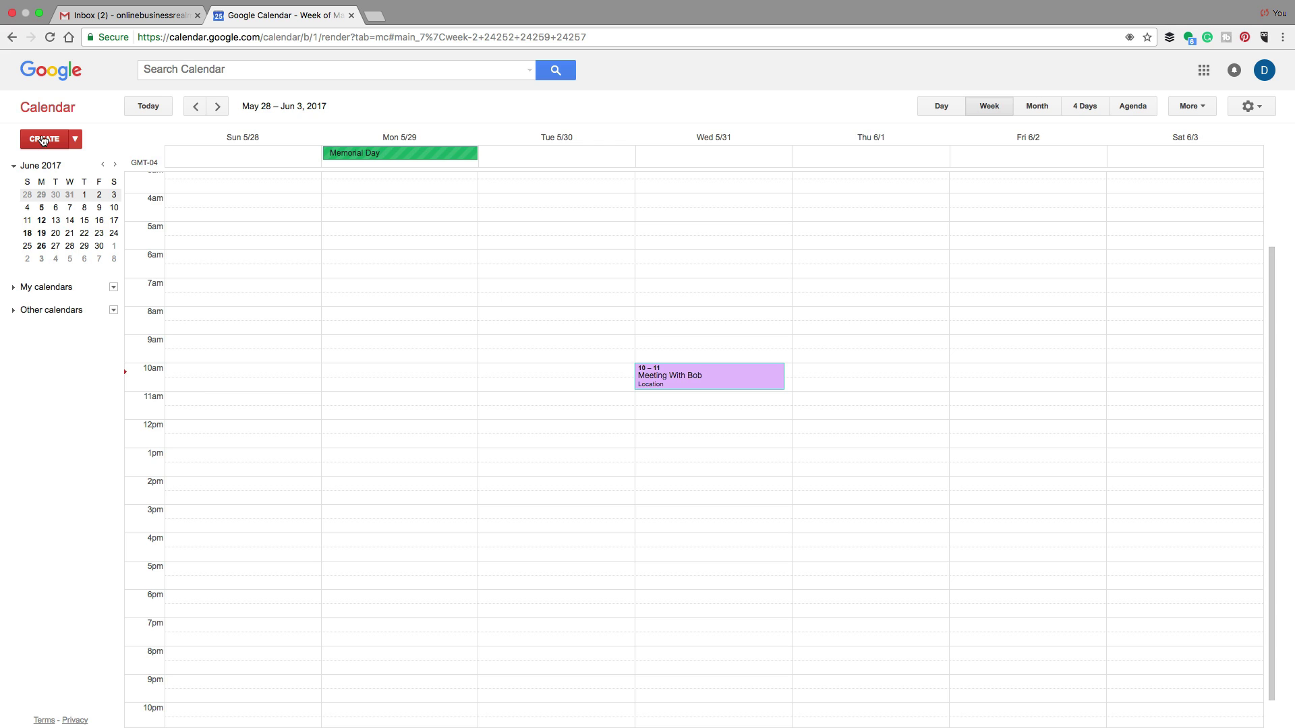
pyautogui.click(43, 140)
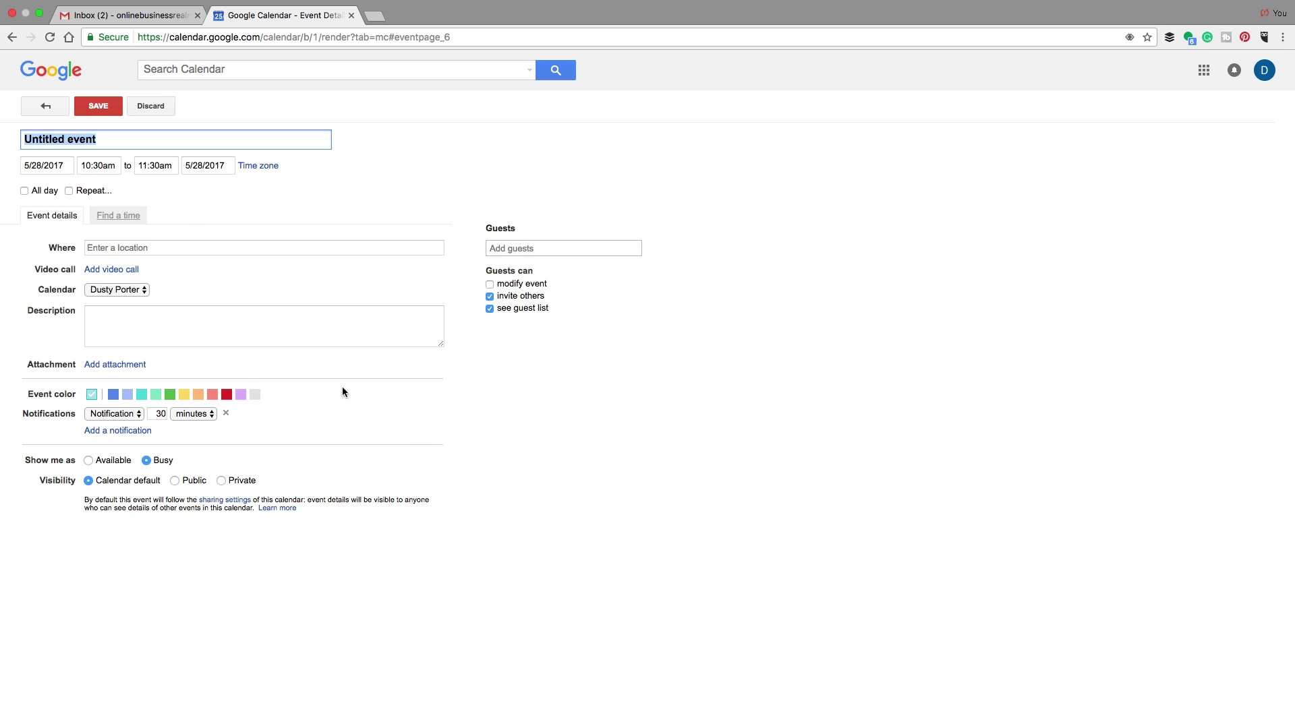
pyautogui.click(152, 106)
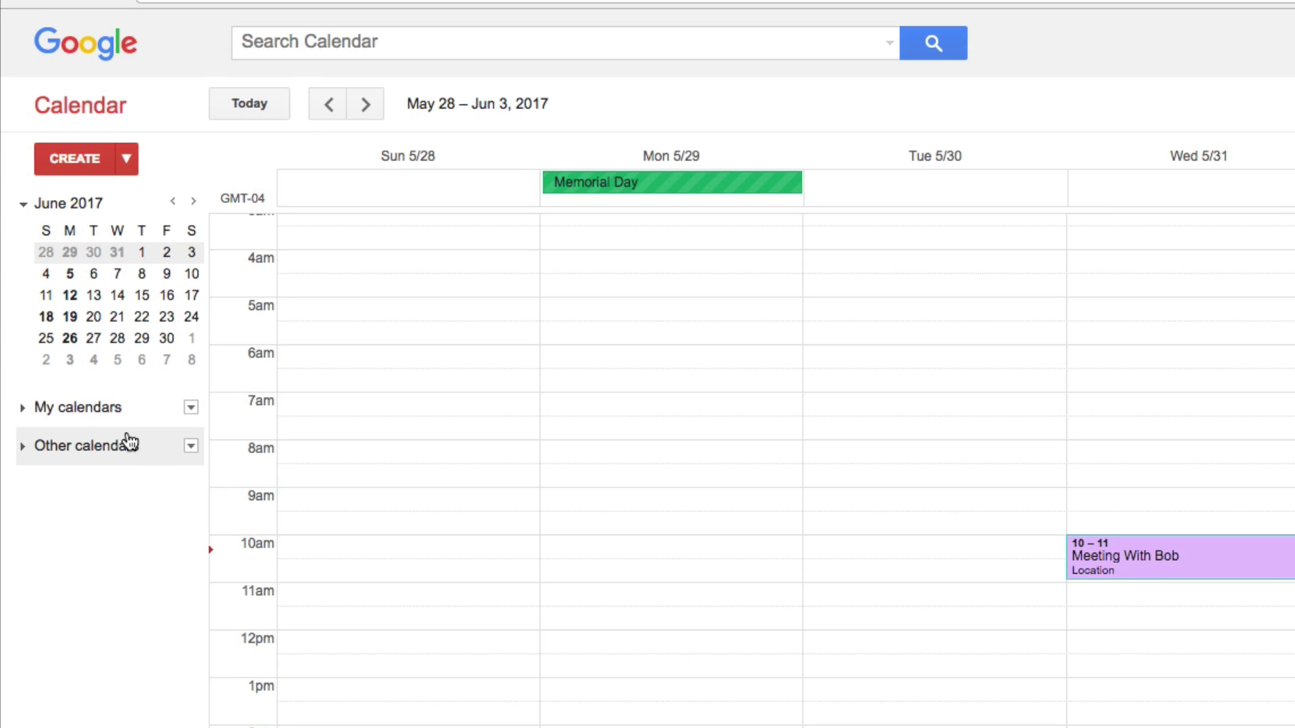
# Expand My calendars and show its options menu
pyautogui.click(26, 412)
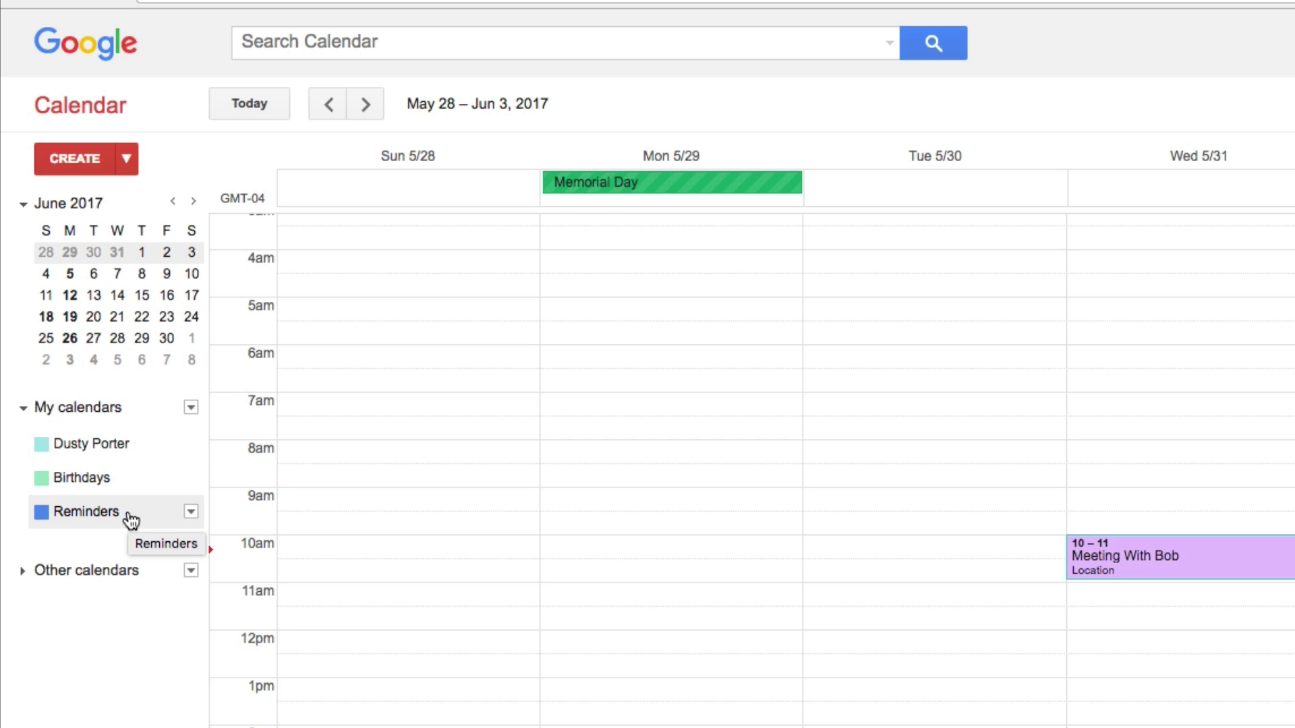
pyautogui.click(192, 408)
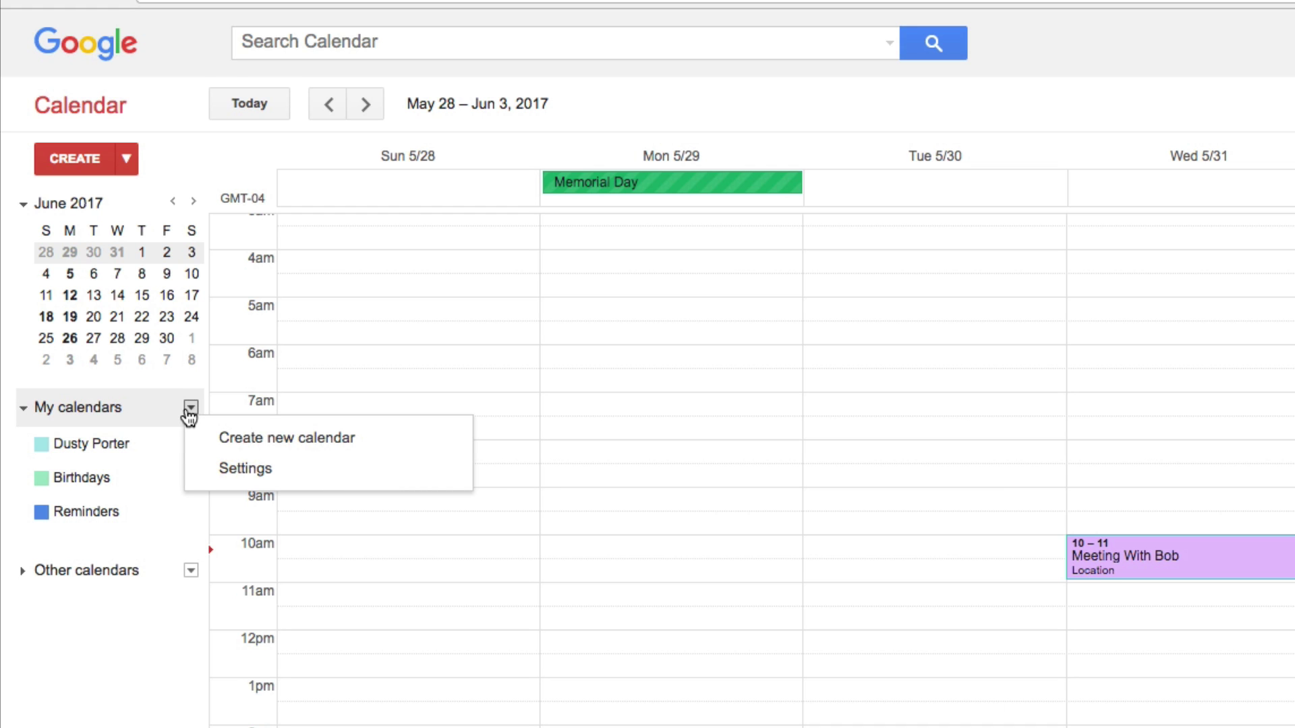
# Create a new calendar and enter 'Work' as its name
pyautogui.click(295, 447)
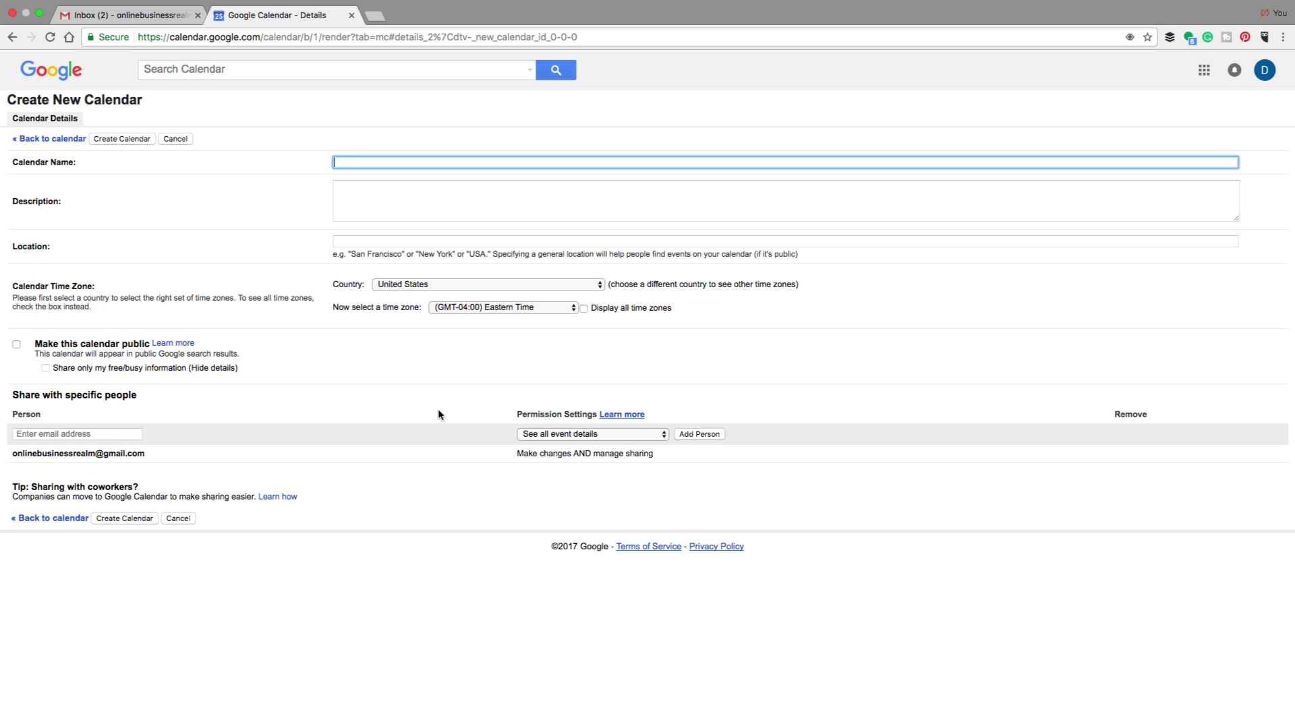
pyautogui.write('Work')
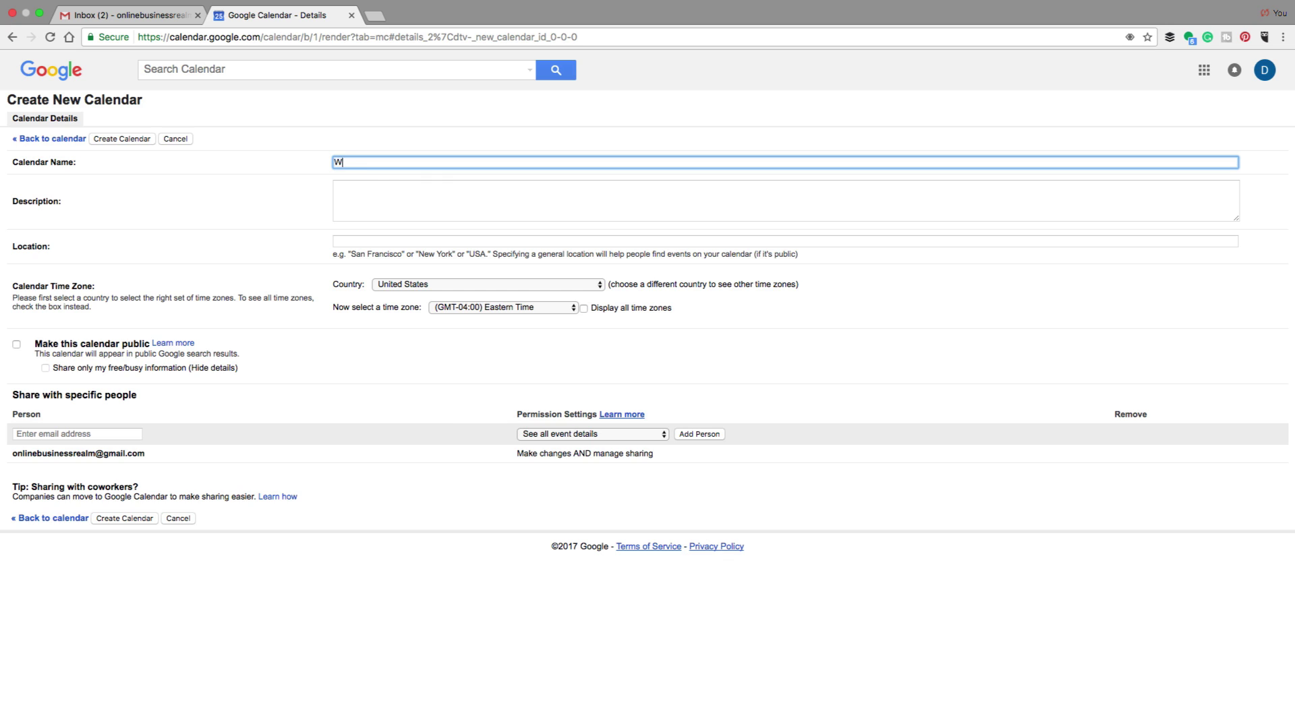
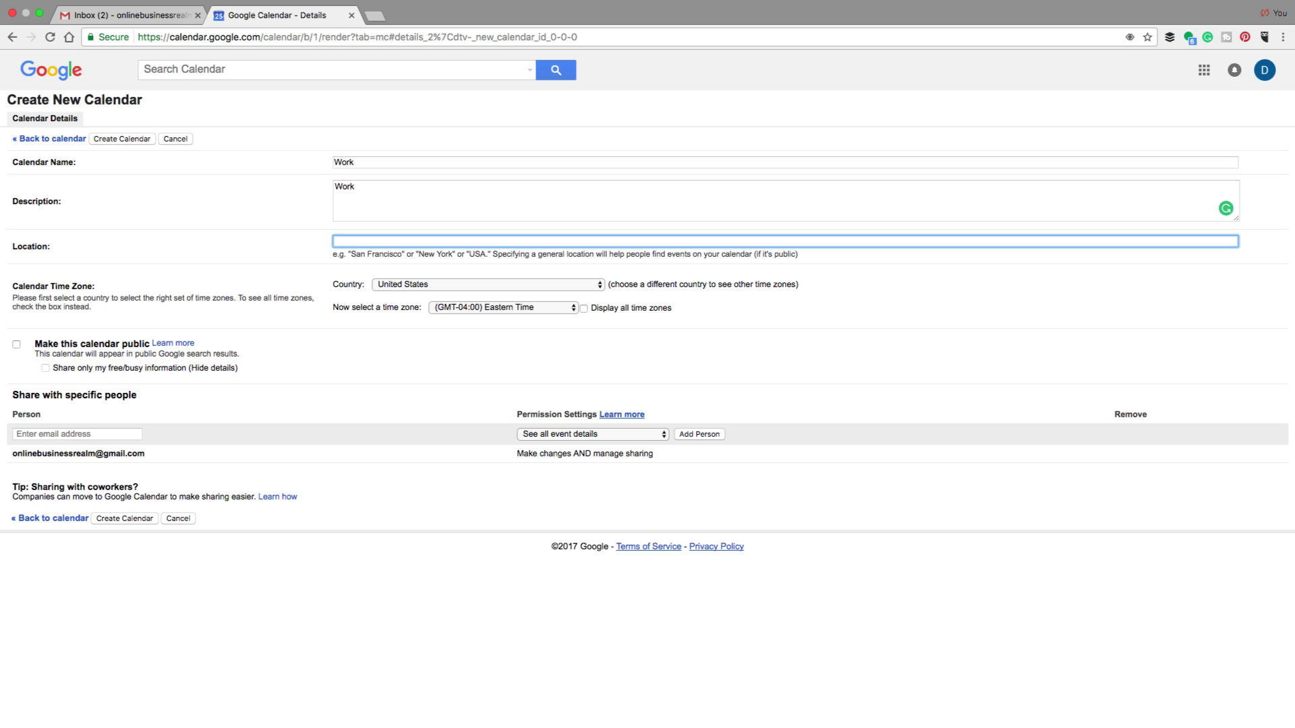
# Tick 'Make this calendar public' for the Work calendar and read its Learn more explanation
pyautogui.click(17, 345)
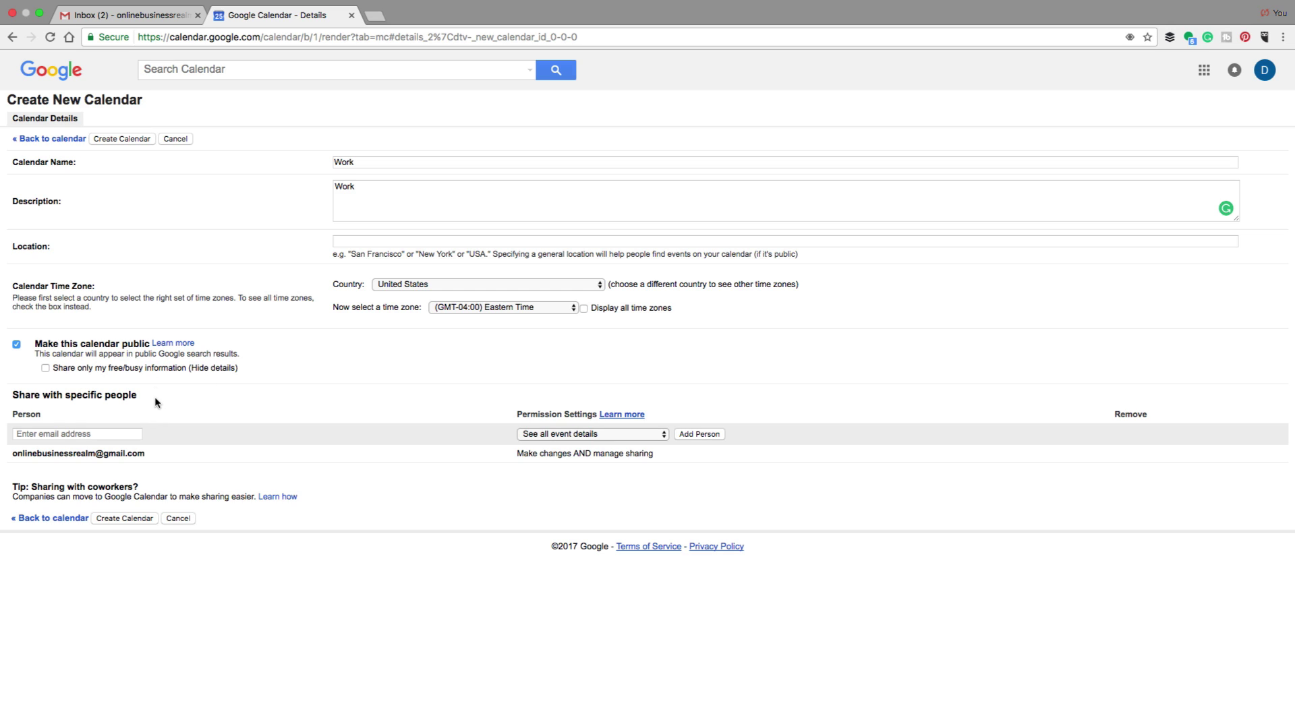
pyautogui.click(171, 345)
# Keep the Work calendar private and share it with the guest's e-mail with 'See all event details'
pyautogui.click(16, 344)
pyautogui.click(117, 433)
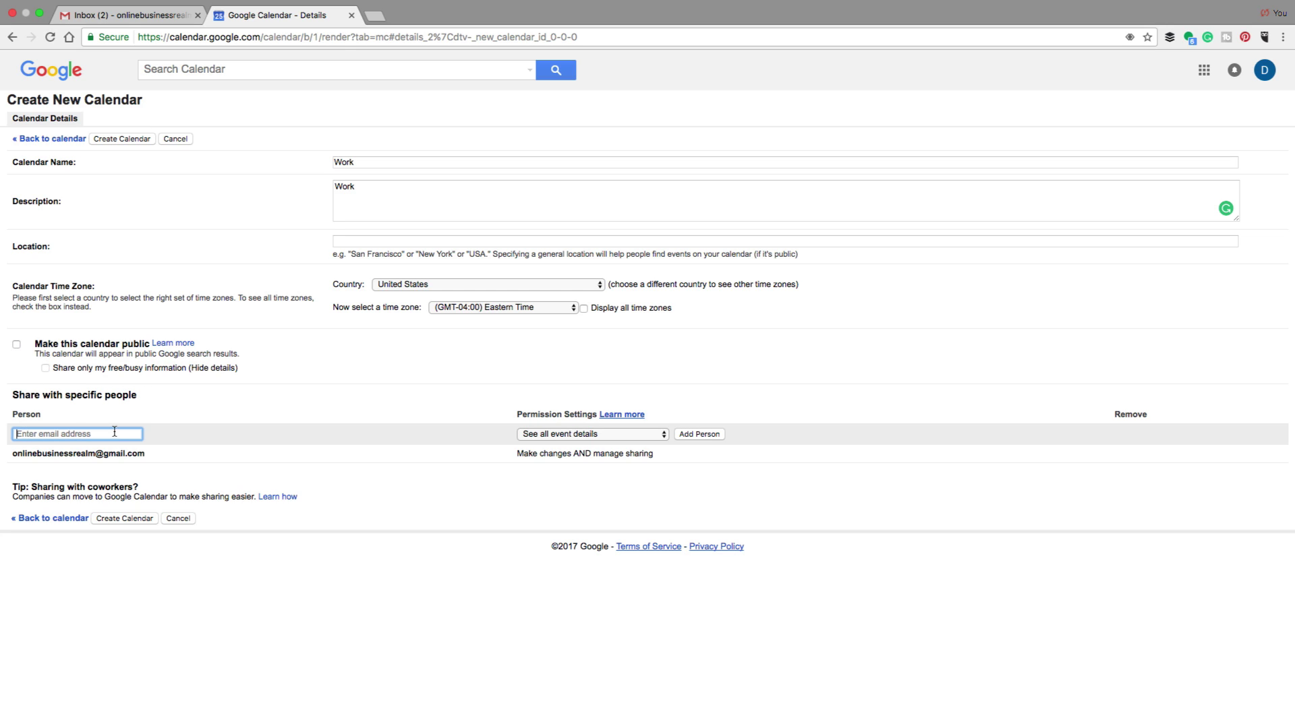
pyautogui.click(561, 435)
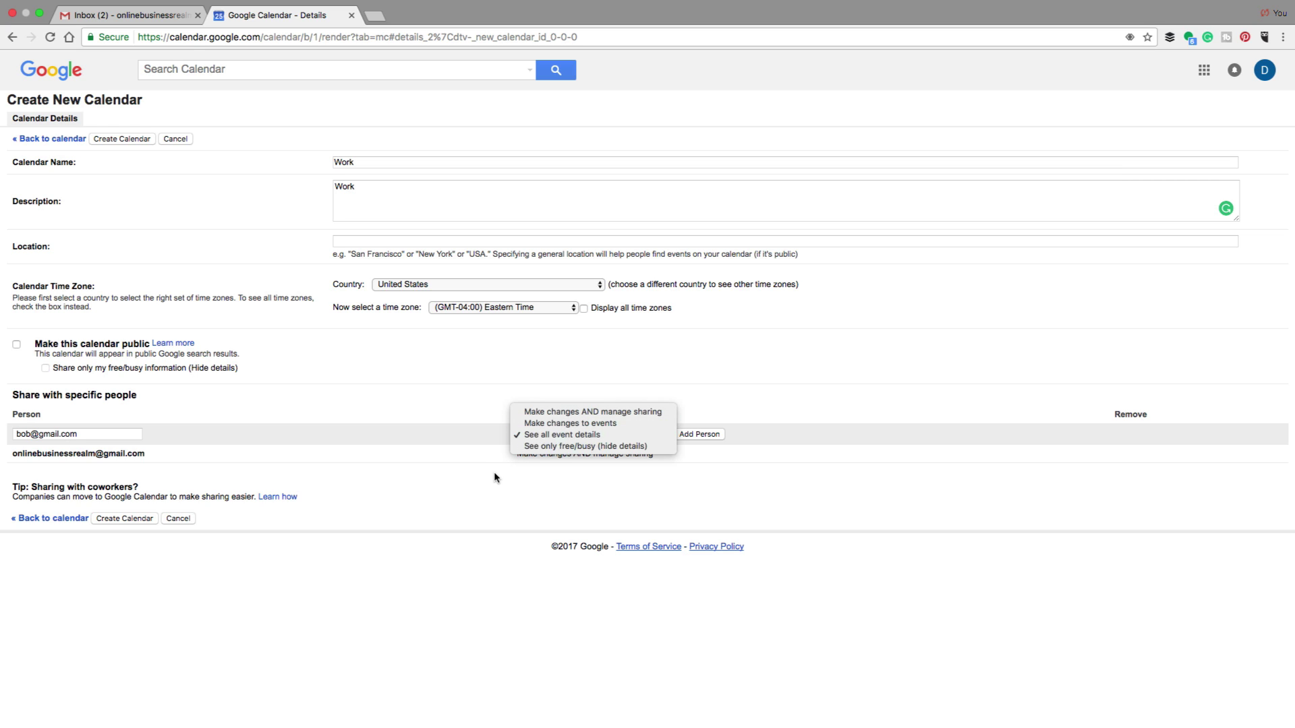
pyautogui.click(524, 503)
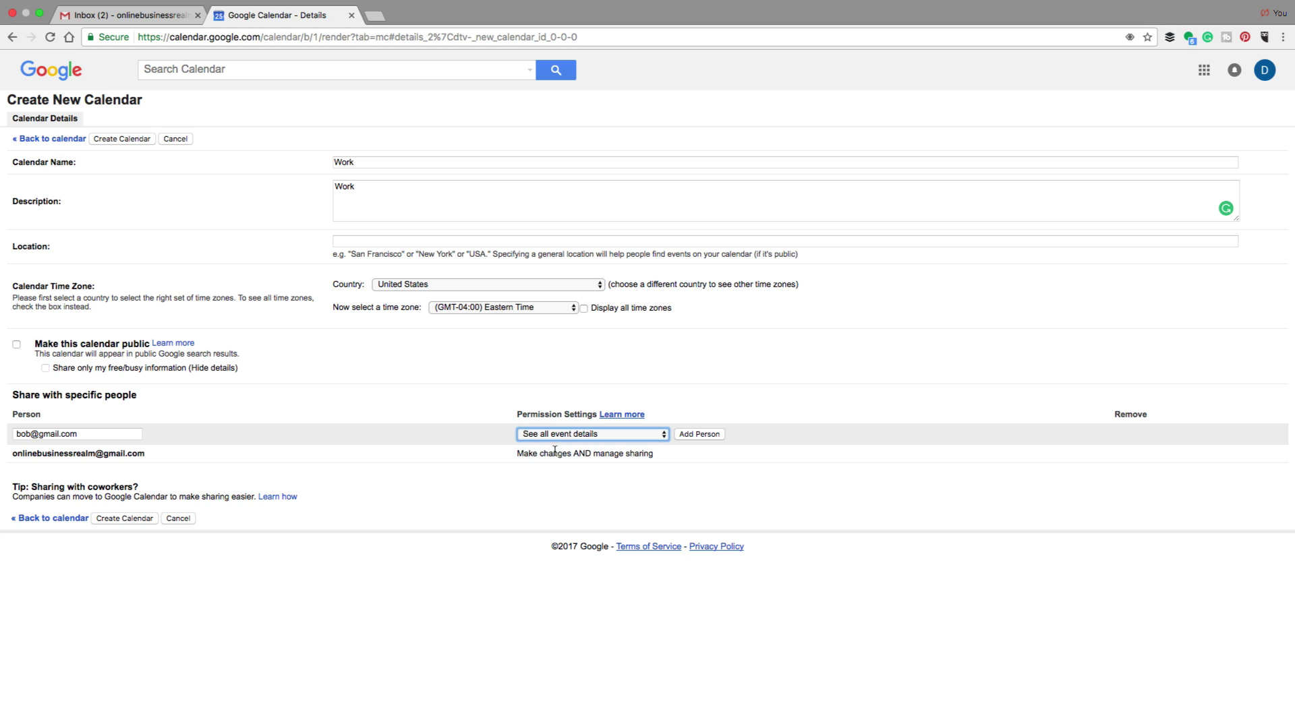
pyautogui.click(698, 434)
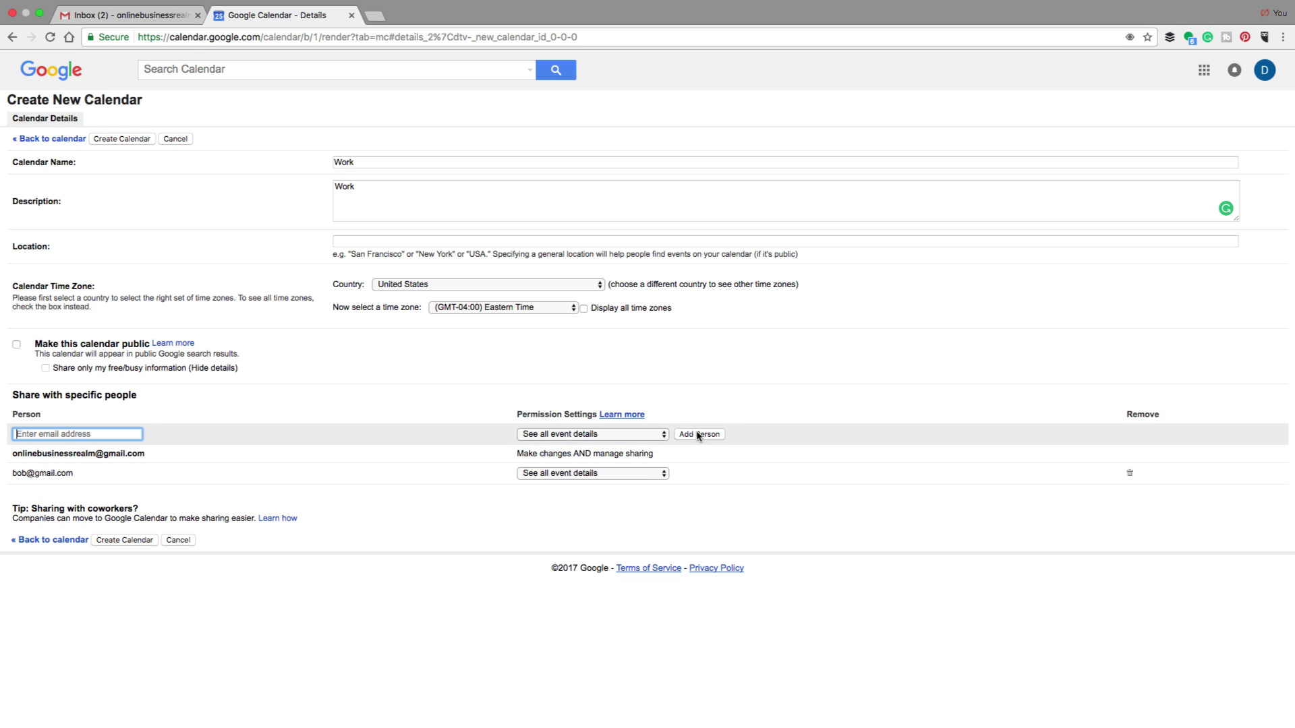
# Create the Work calendar so it appears under My calendars
pyautogui.moveTo(157, 460); pyautogui.dragTo(165, 494)
pyautogui.click(497, 509)
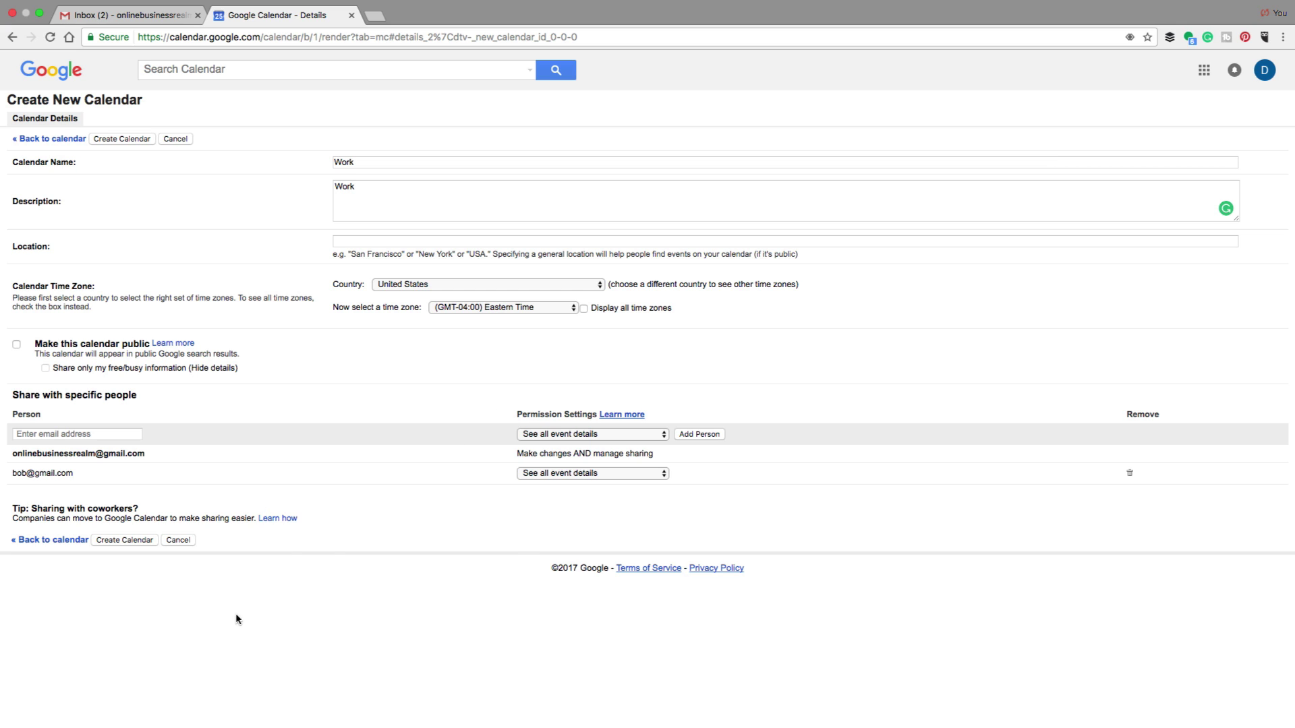
pyautogui.click(126, 539)
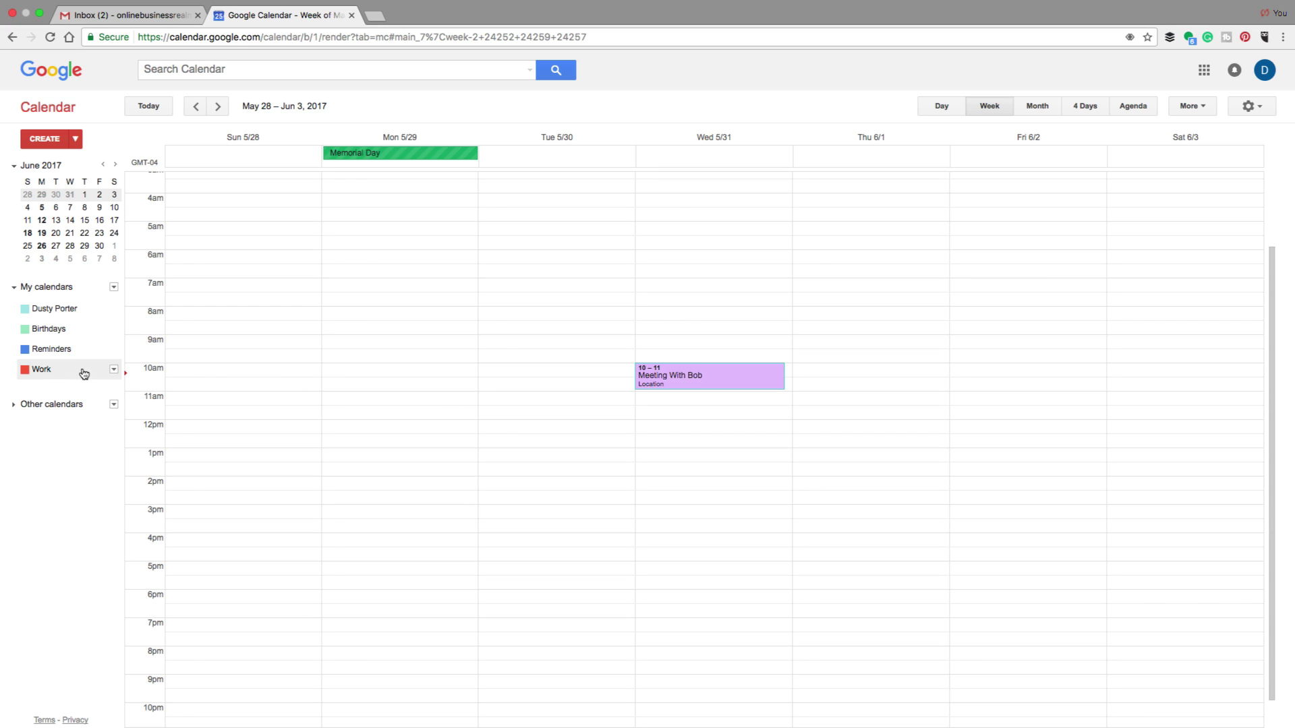
# Change the Work calendar's colour from red to orange
pyautogui.click(114, 370)
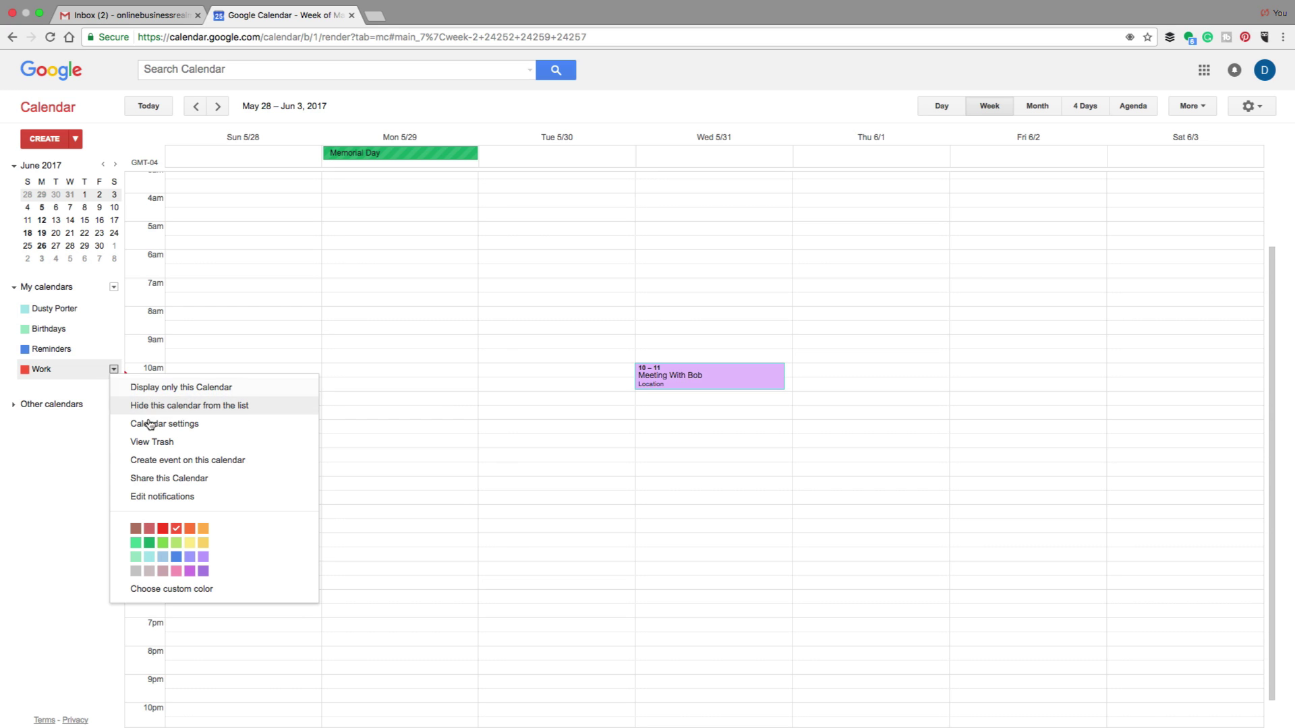
pyautogui.click(203, 529)
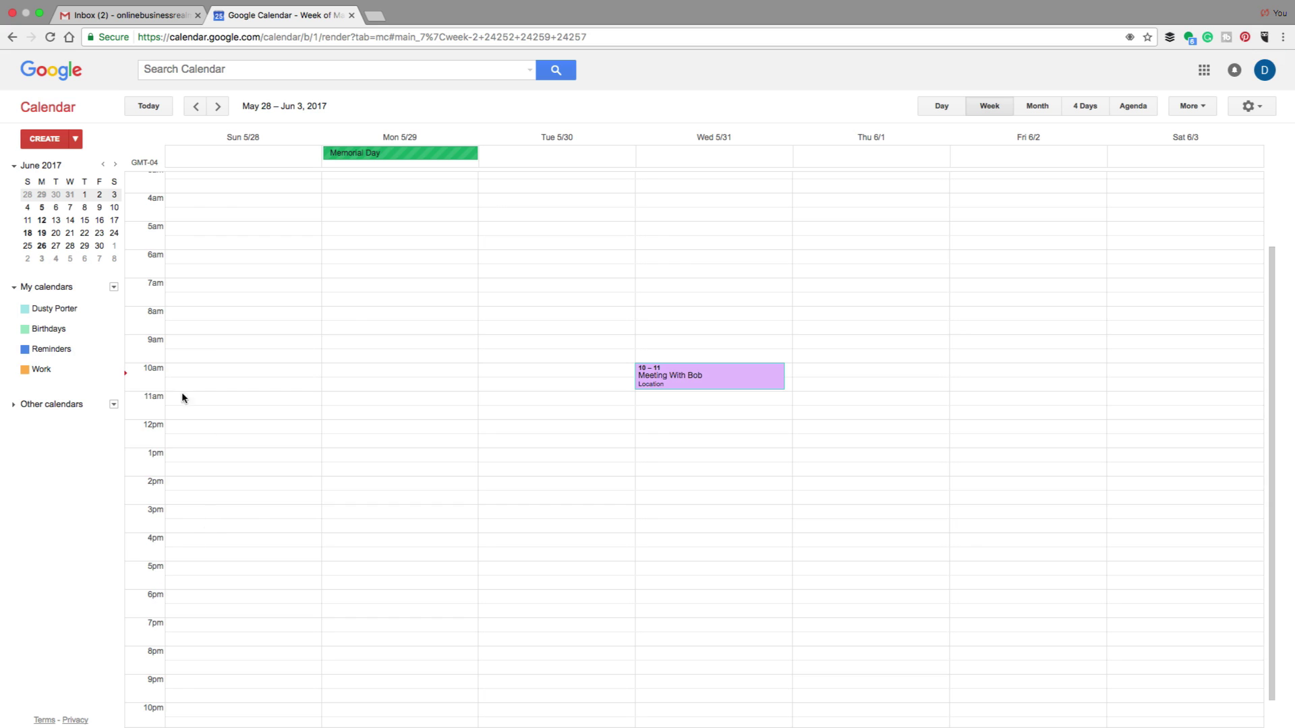
pyautogui.rightClick(58, 382)
pyautogui.click(342, 439)
pyautogui.doubleClick(827, 371)
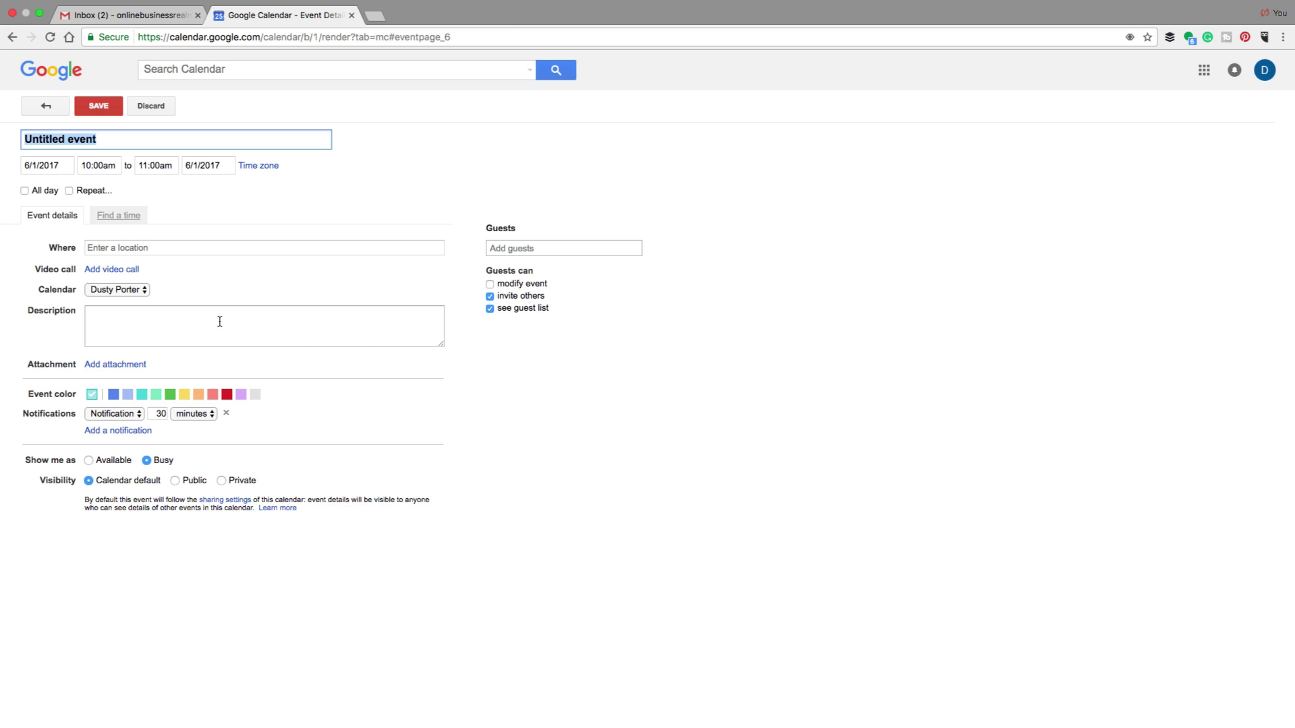
pyautogui.click(38, 290)
pyautogui.click(128, 290)
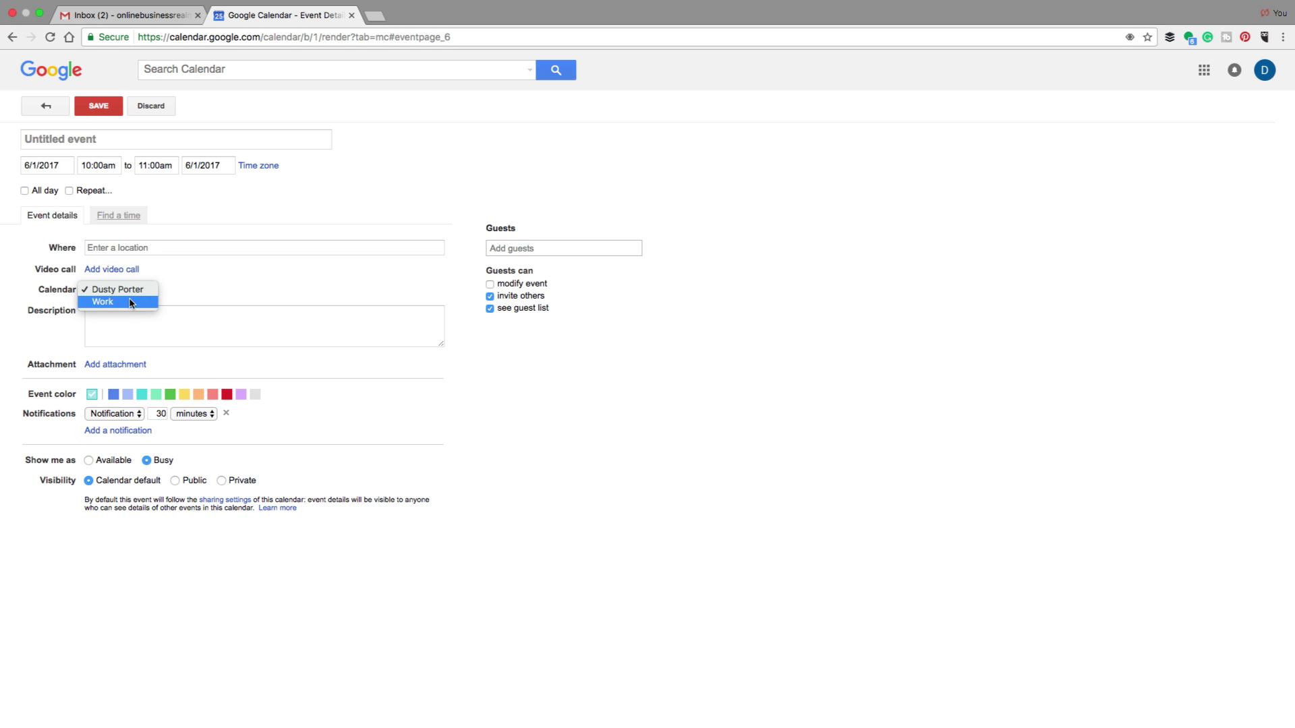
pyautogui.click(126, 303)
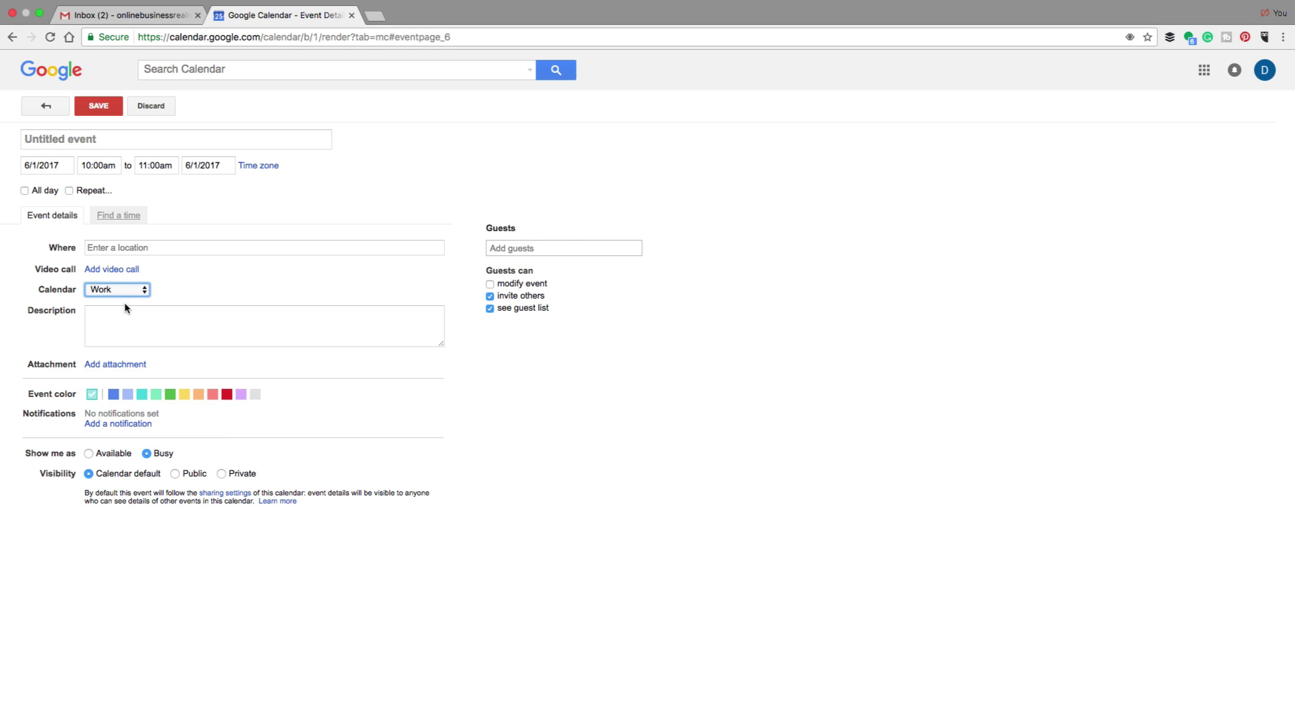
pyautogui.click(151, 107)
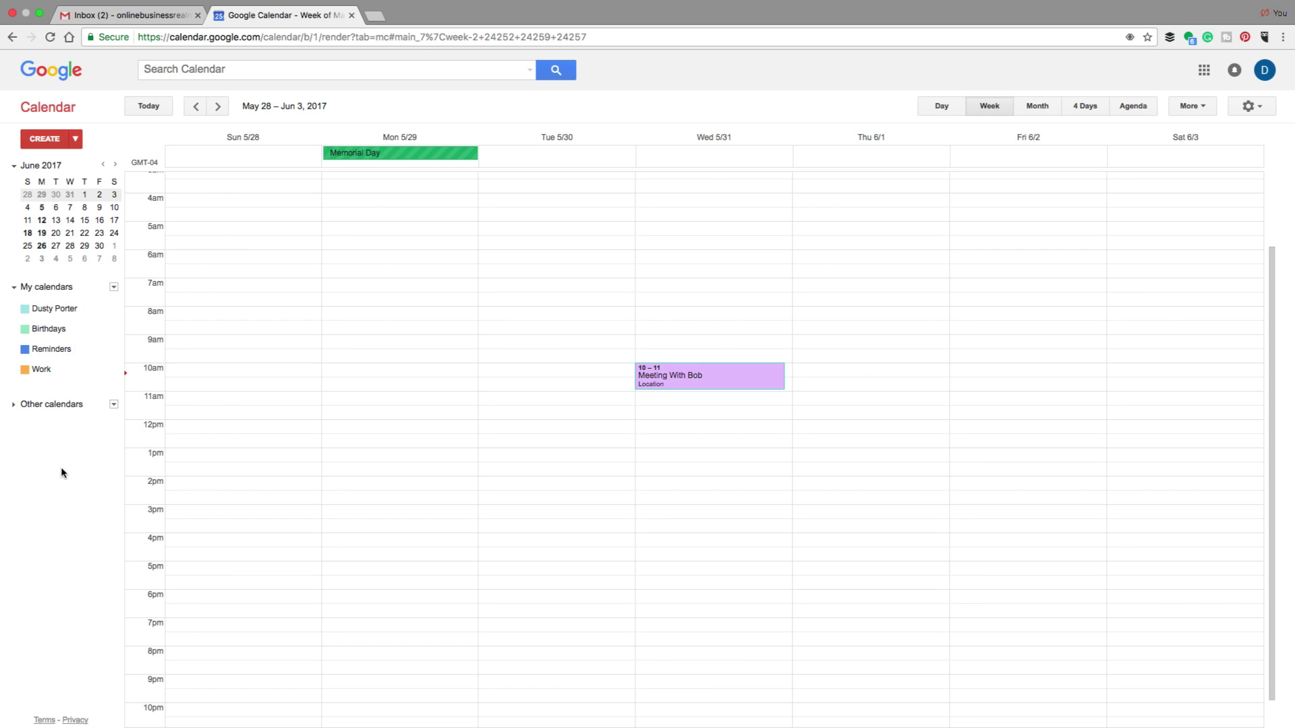
# Expand Other calendars and toggle Holidays in United States off and back on
pyautogui.click(15, 405)
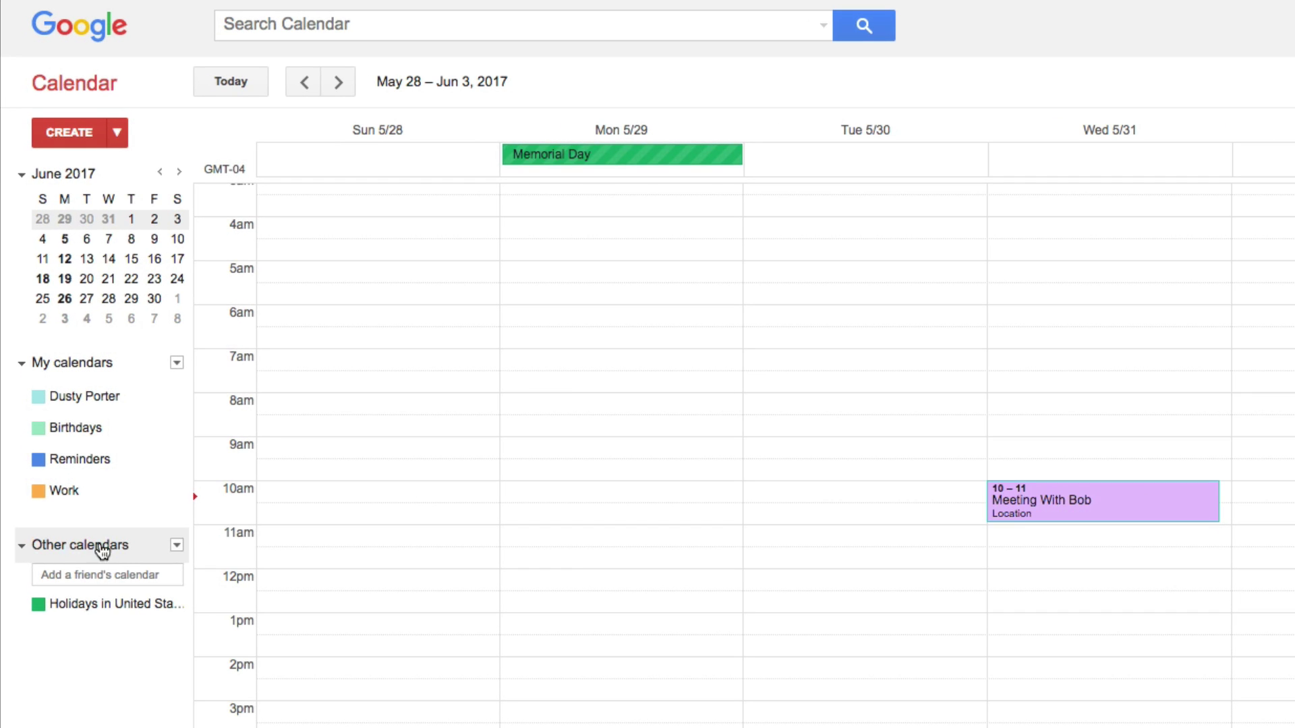
pyautogui.click(80, 570)
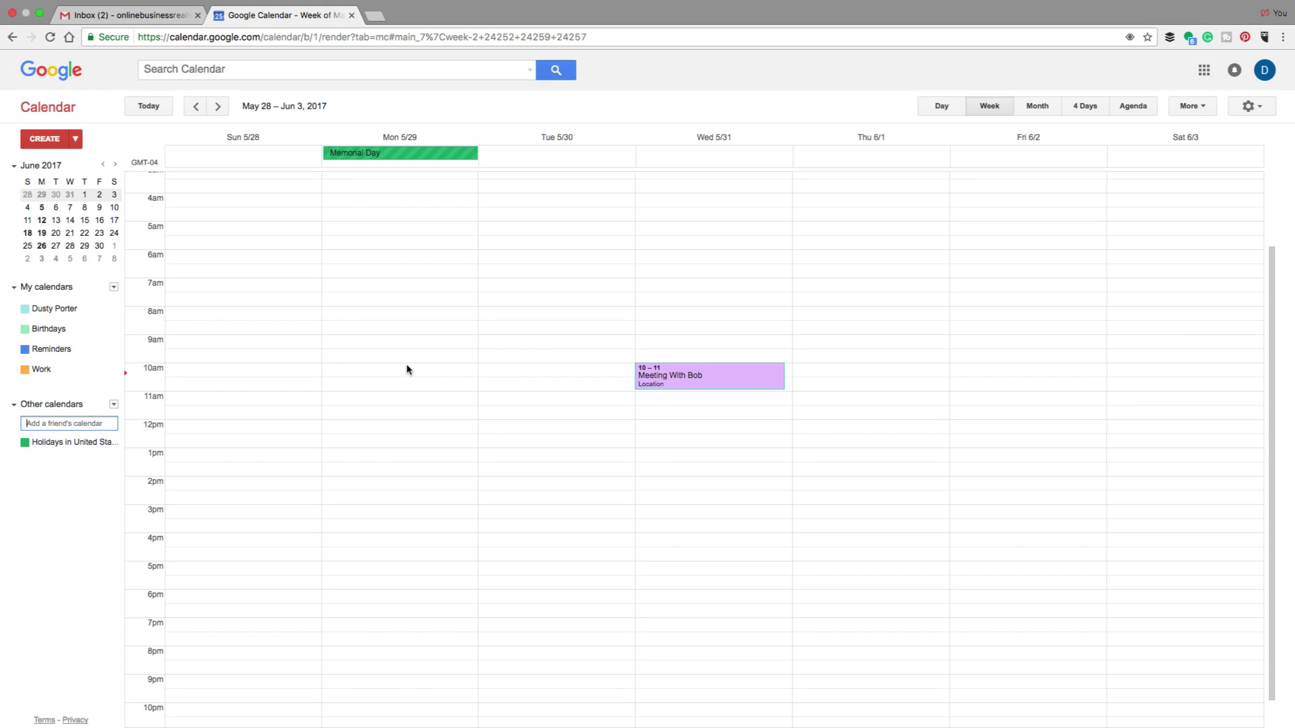
pyautogui.click(74, 443)
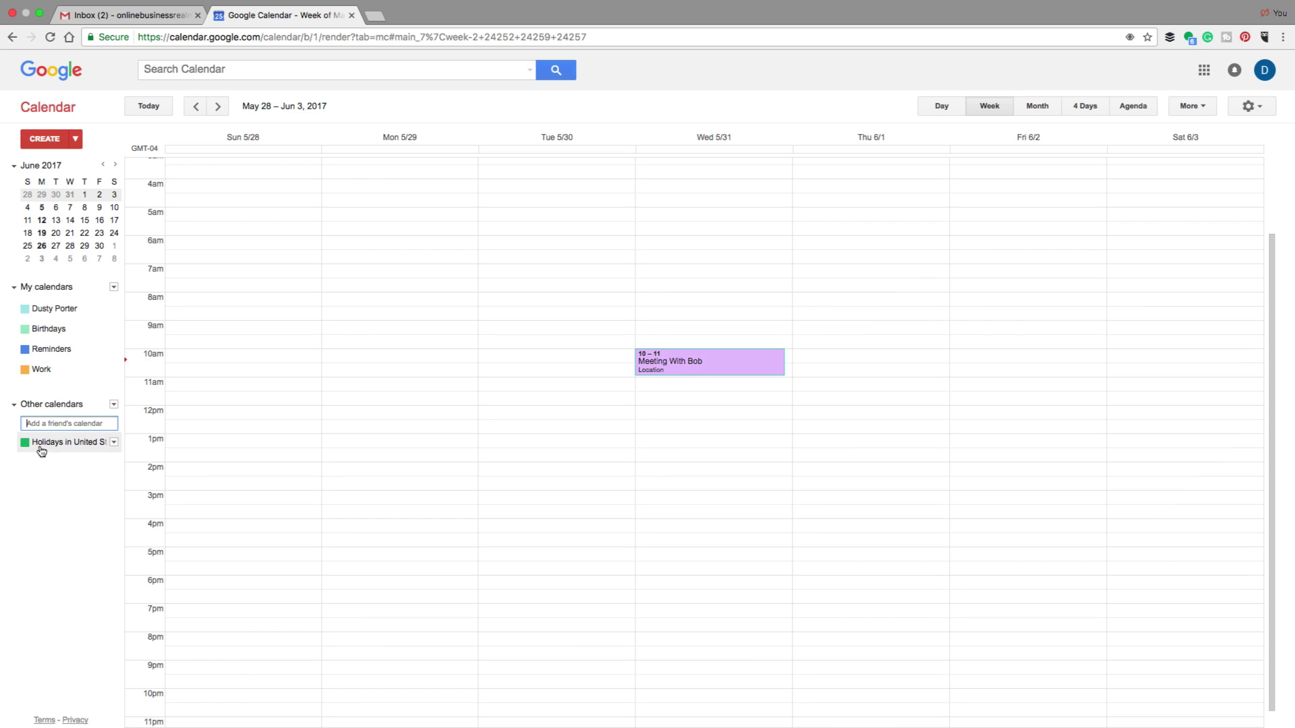
pyautogui.click(40, 447)
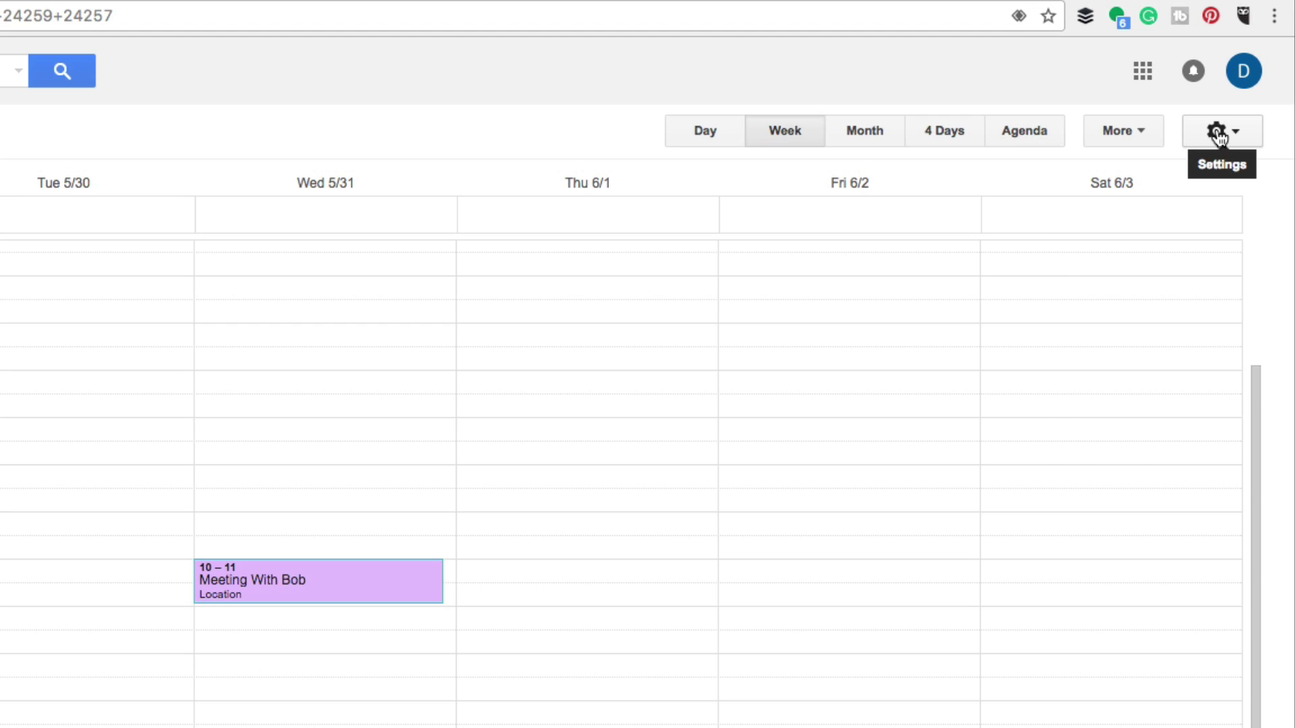
# Open Calendar Settings, view the Calendars tab, return to General, and show the Google apps list
pyautogui.click(1219, 139)
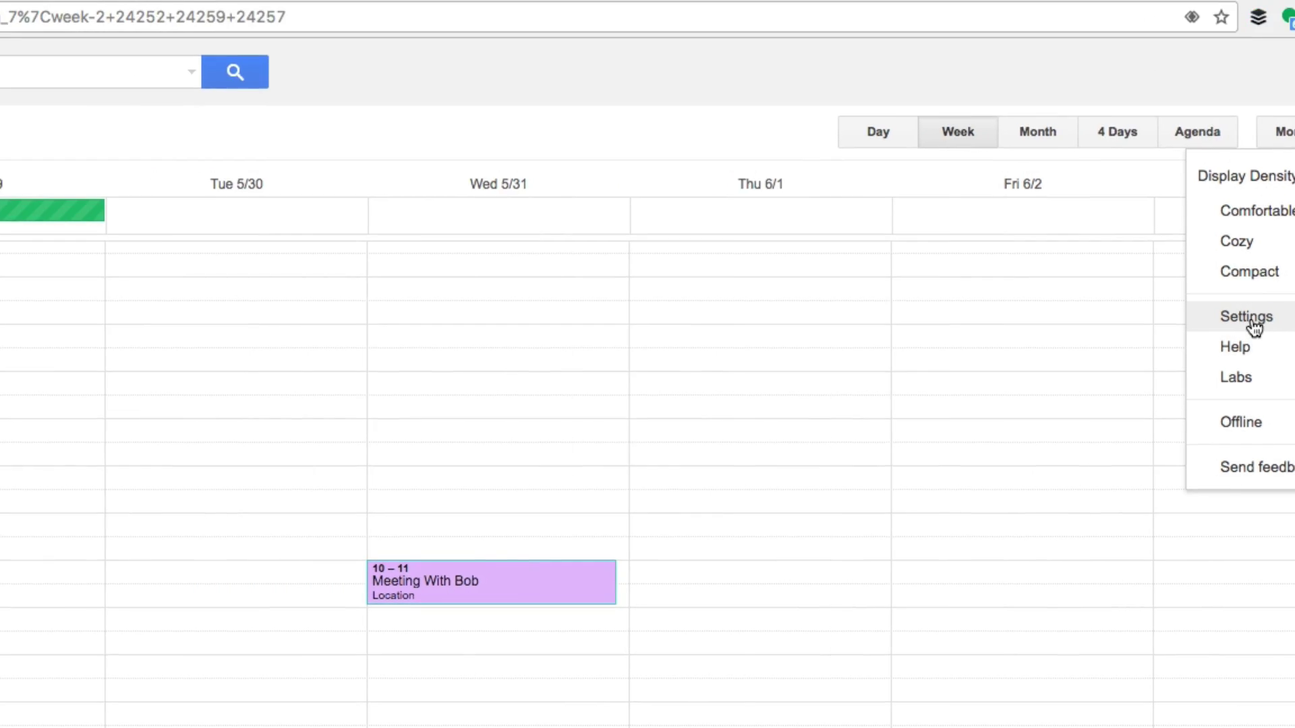
pyautogui.click(1073, 315)
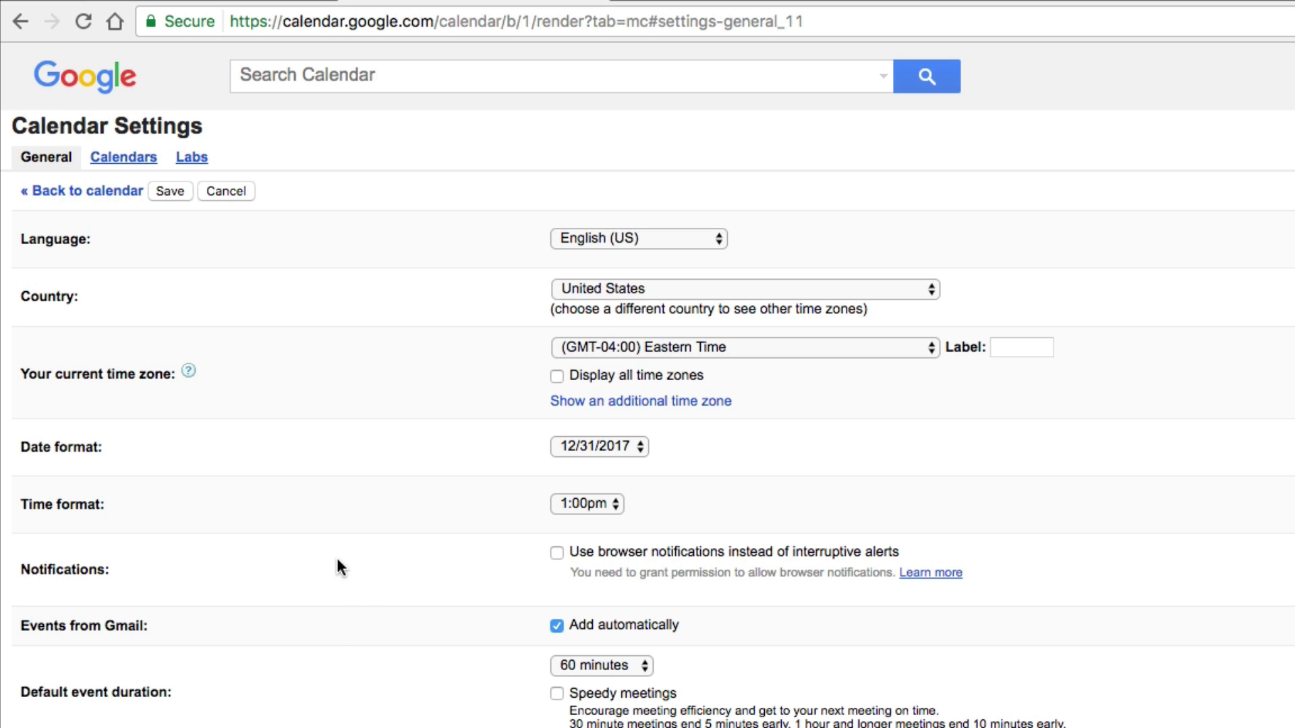
pyautogui.click(124, 155)
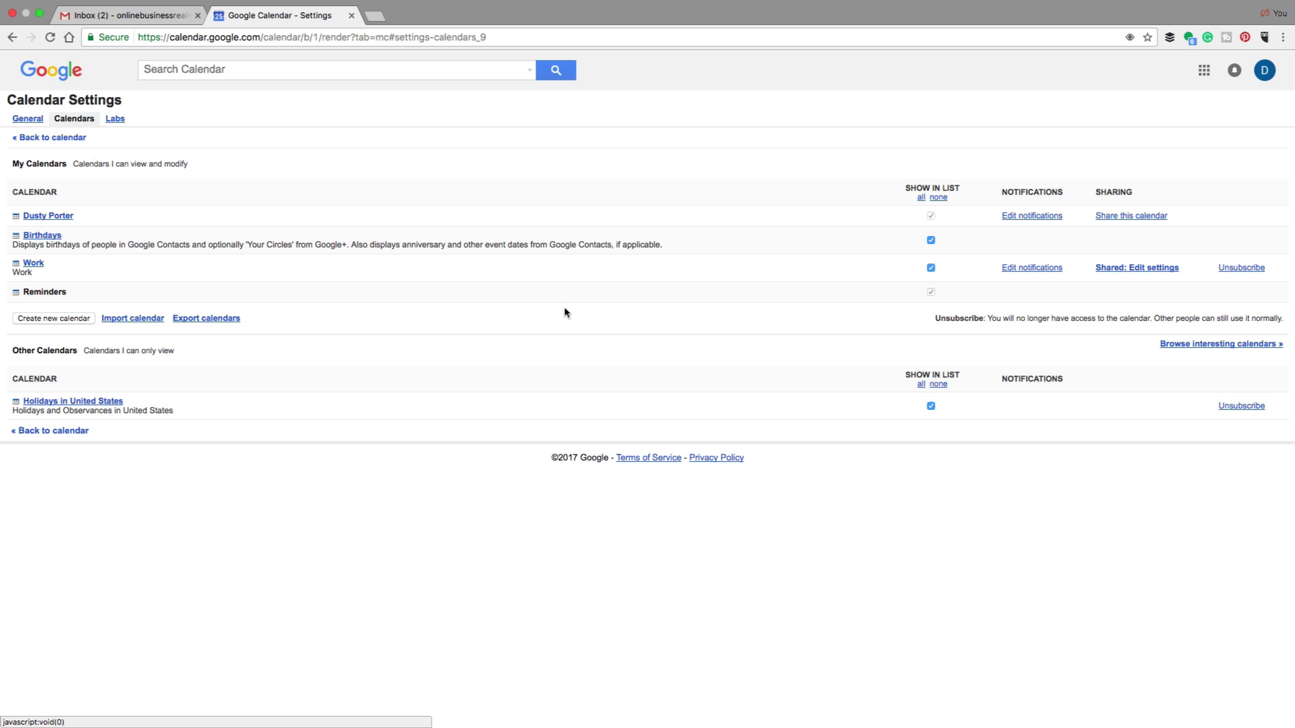
pyautogui.click(28, 120)
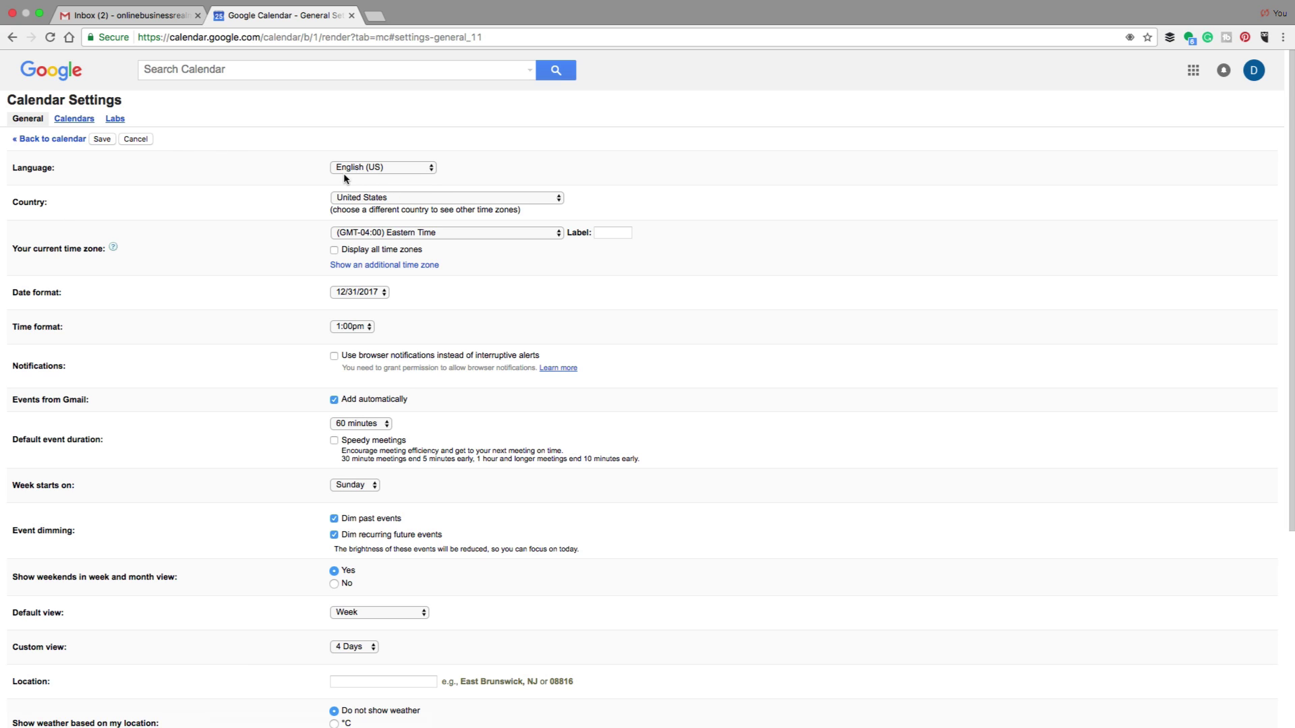
pyautogui.scroll(-1, 265, 300)
pyautogui.scroll(1, 261, 300)
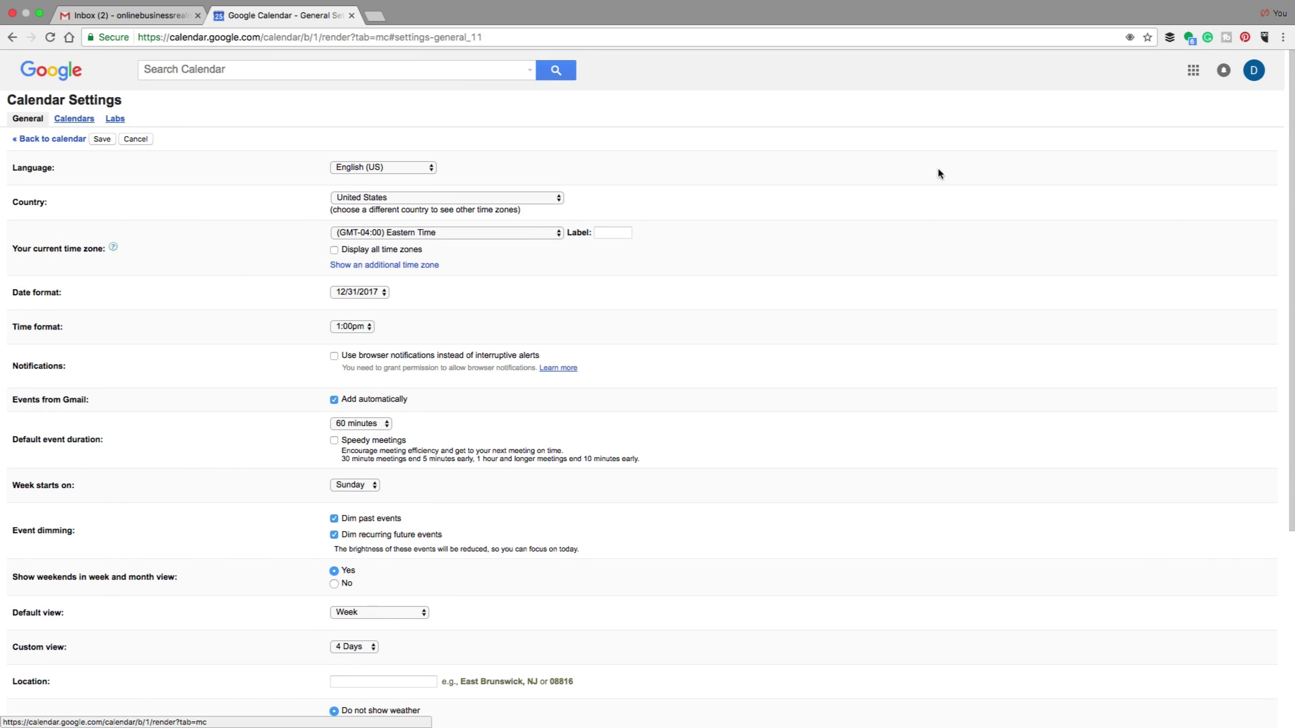
pyautogui.click(1192, 70)
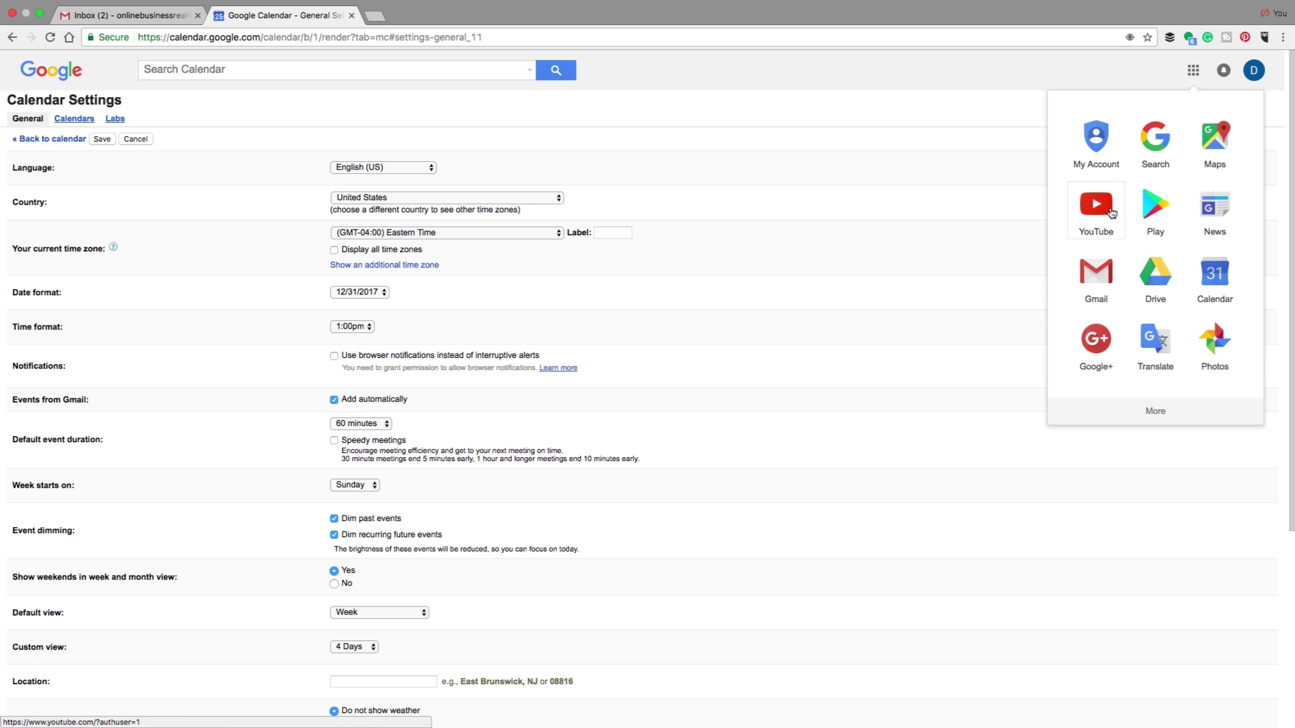
# Return to the calendar and display May 2017 in Month view
pyautogui.click(1214, 273)
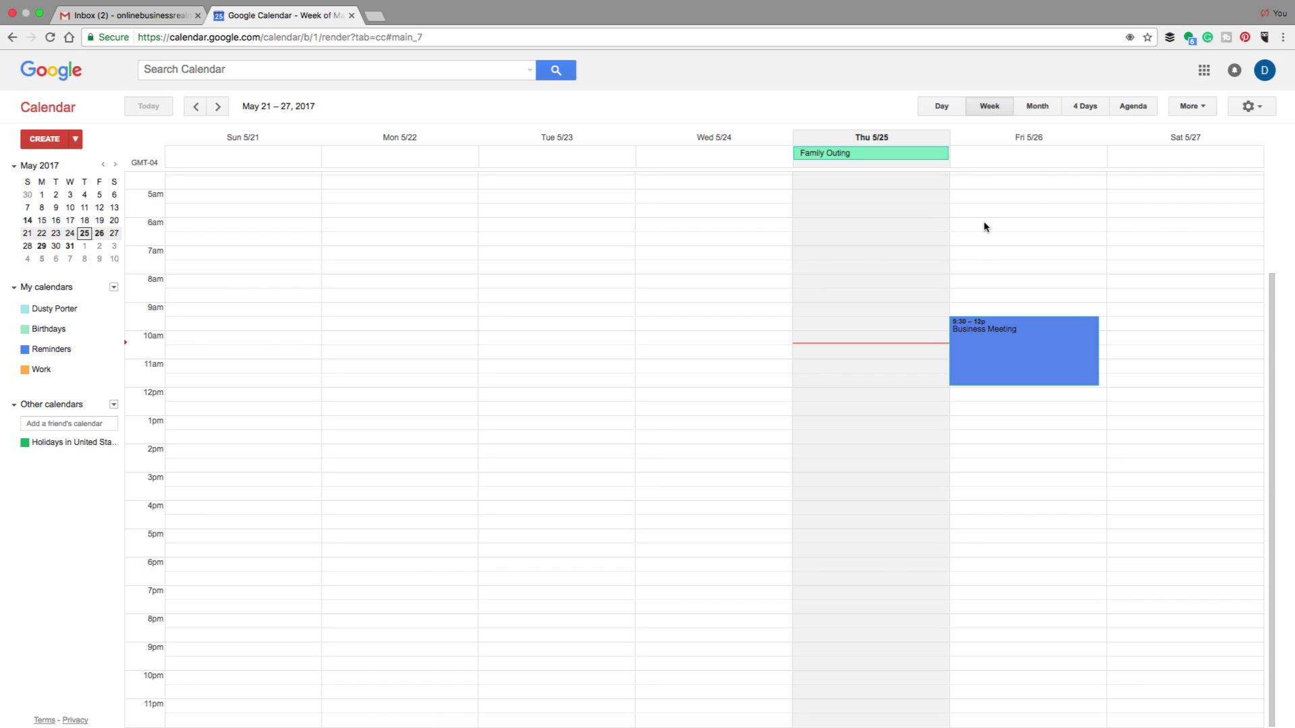
pyautogui.click(1047, 110)
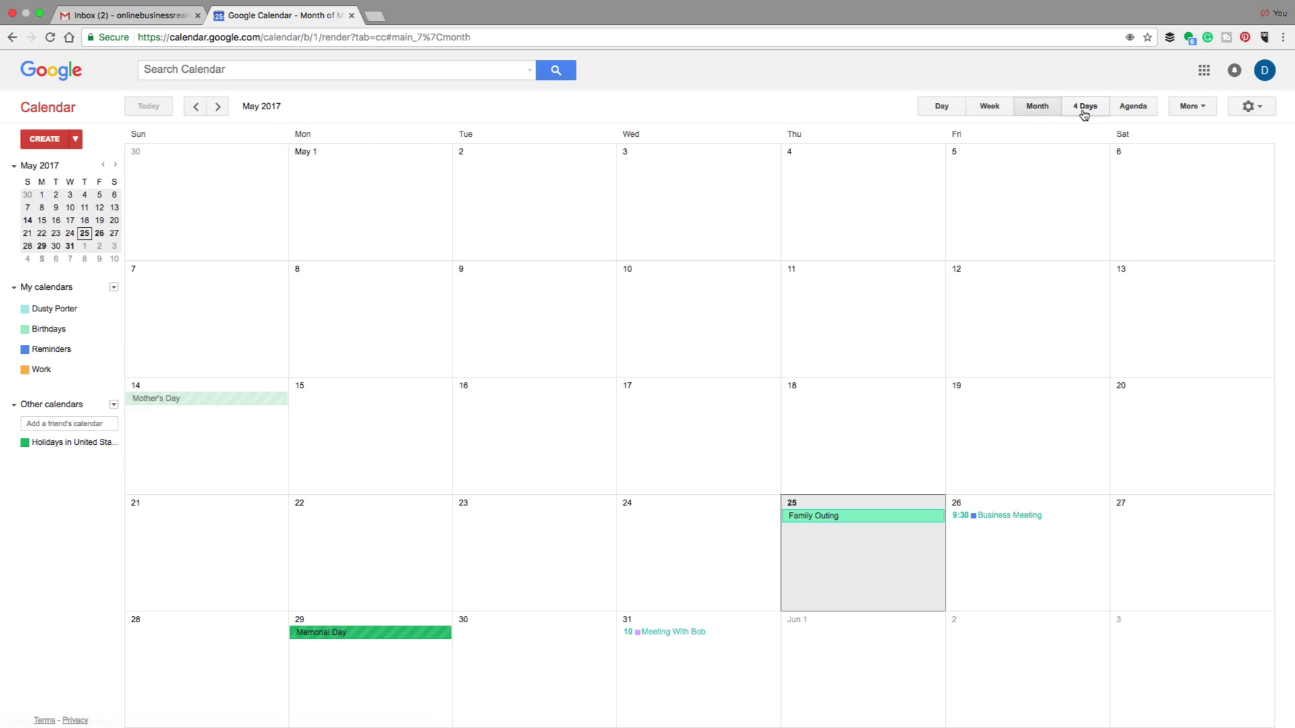
pyautogui.click(1088, 110)
pyautogui.click(1042, 107)
# Create an all-day reminder titled 'Task' and dismiss the reminders tip card
pyautogui.click(491, 406)
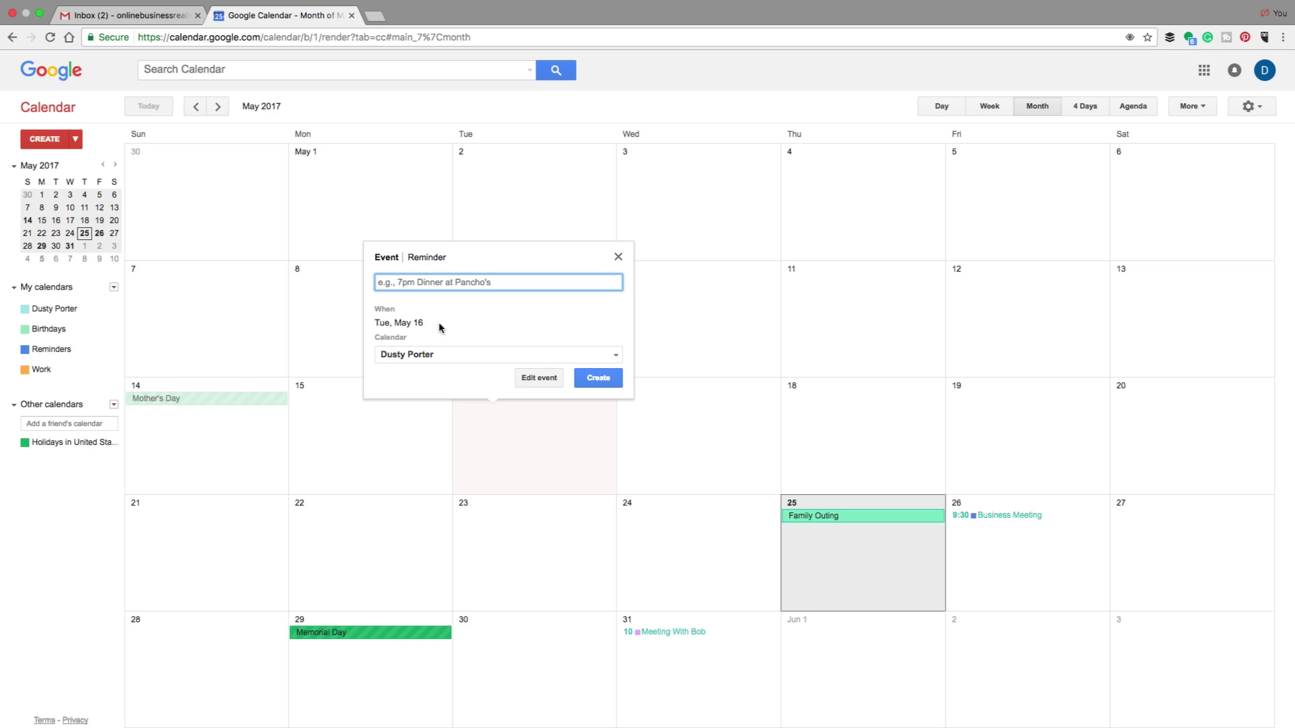
pyautogui.click(431, 259)
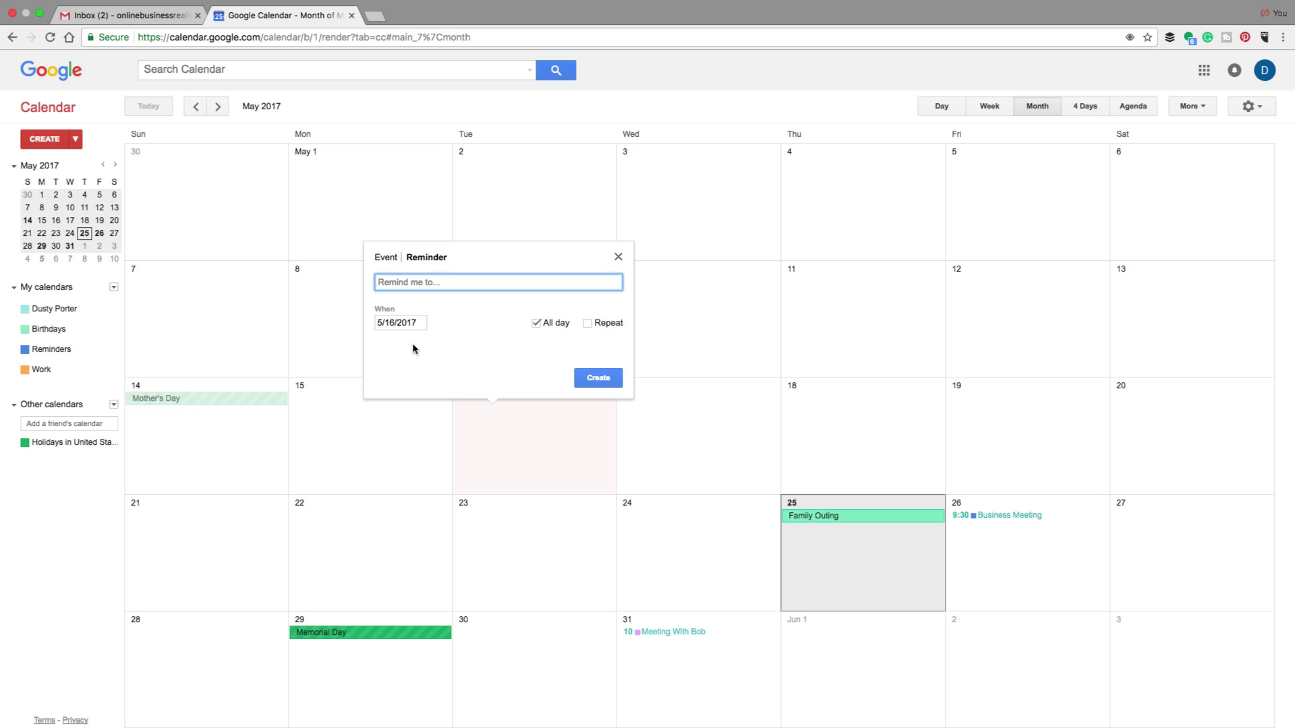
pyautogui.write('Task')
pyautogui.click(598, 379)
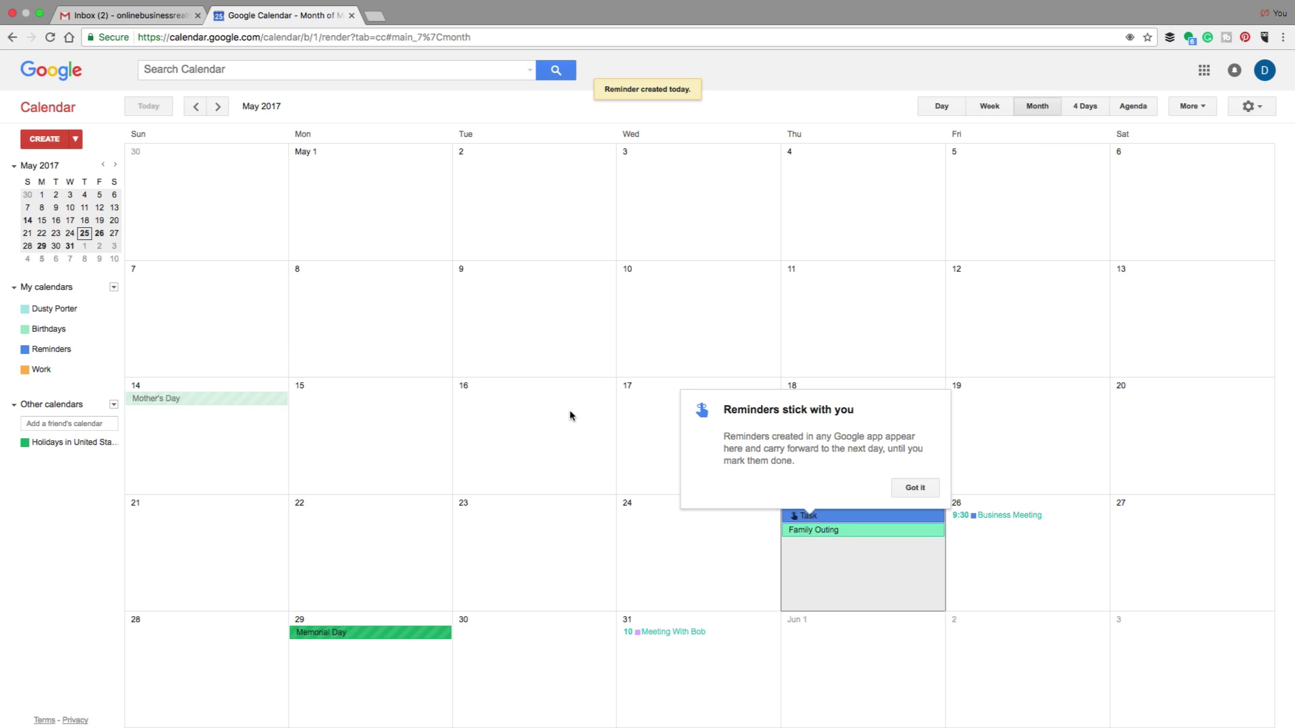
pyautogui.click(915, 489)
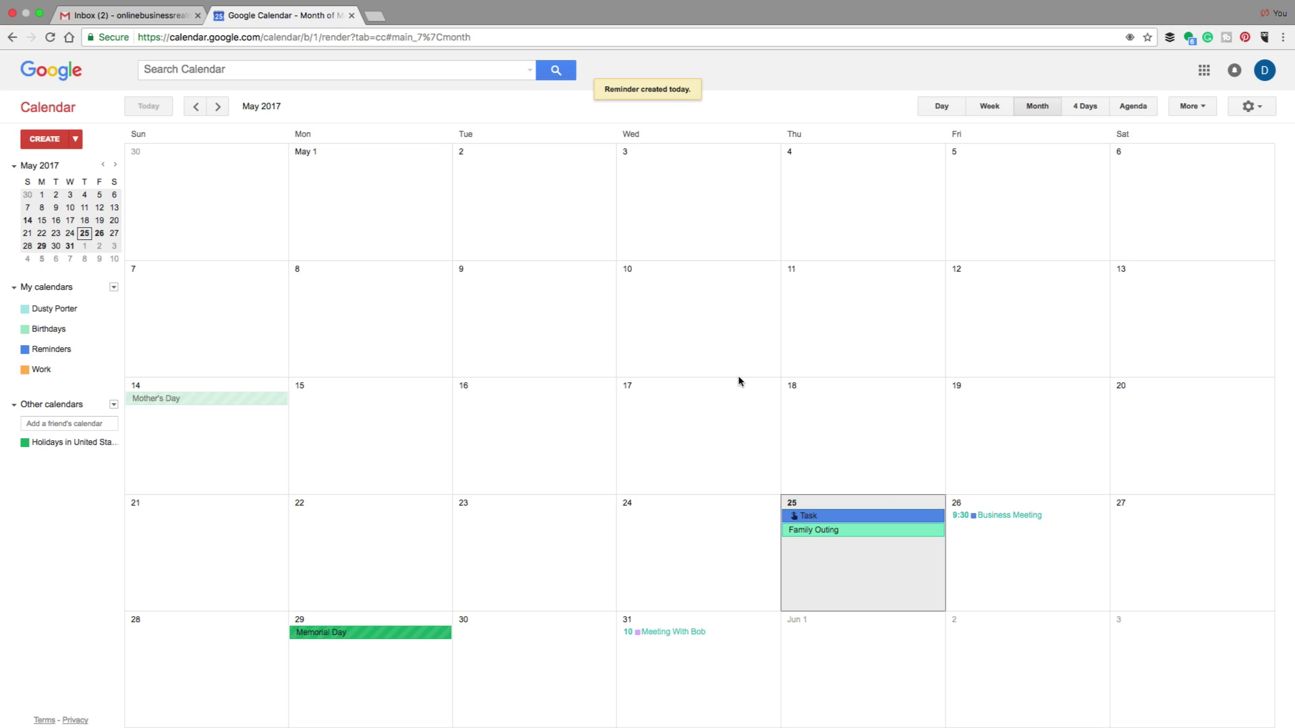